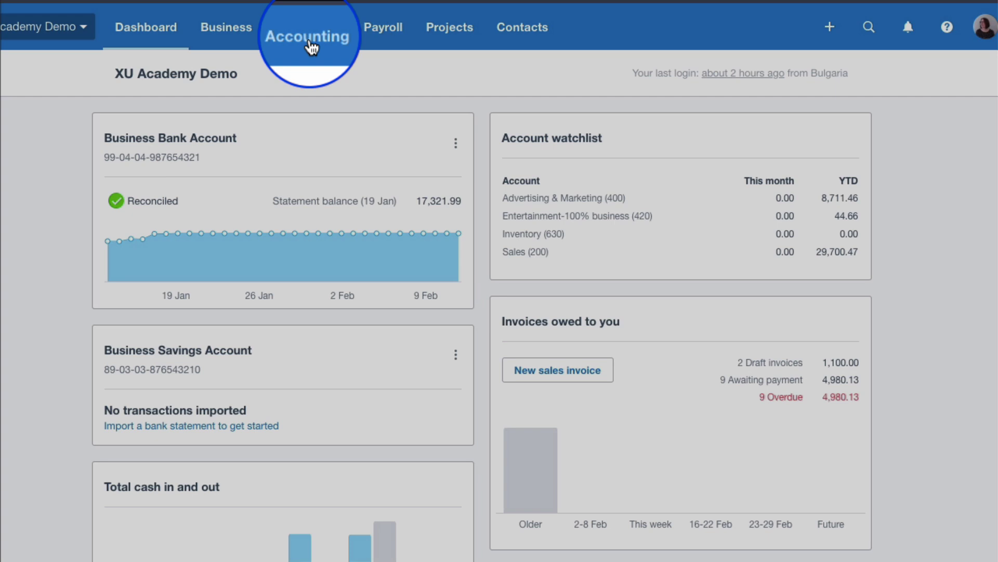
Open the Aged Receivables Summary report from the Sales section of the Reports list.
left_click(311, 47)
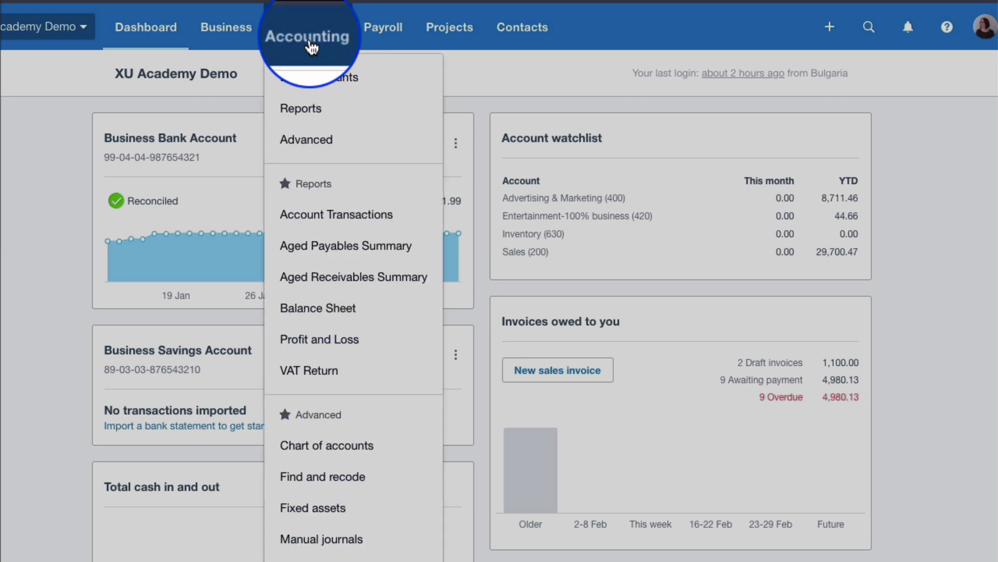
left_click(301, 108)
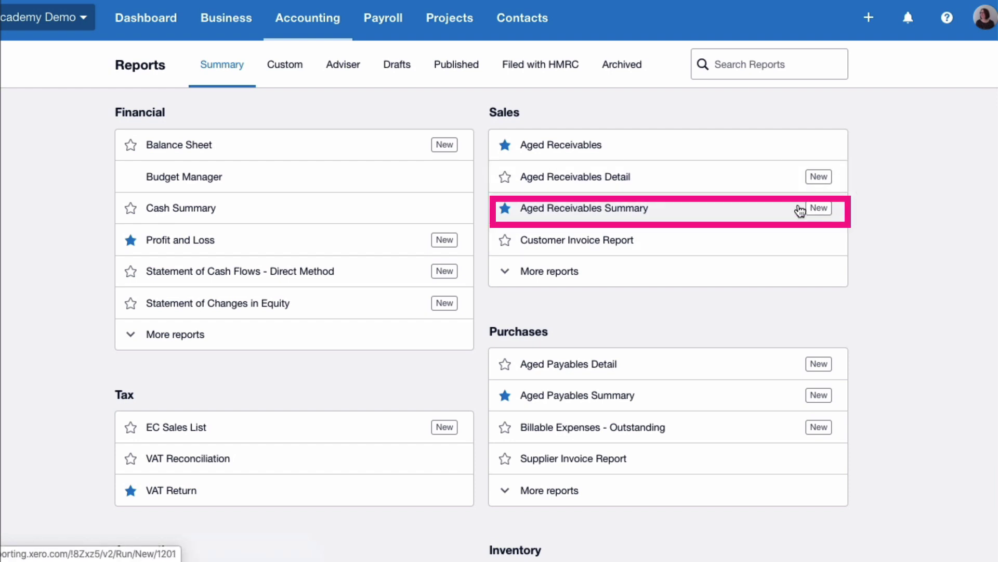
left_click(596, 211)
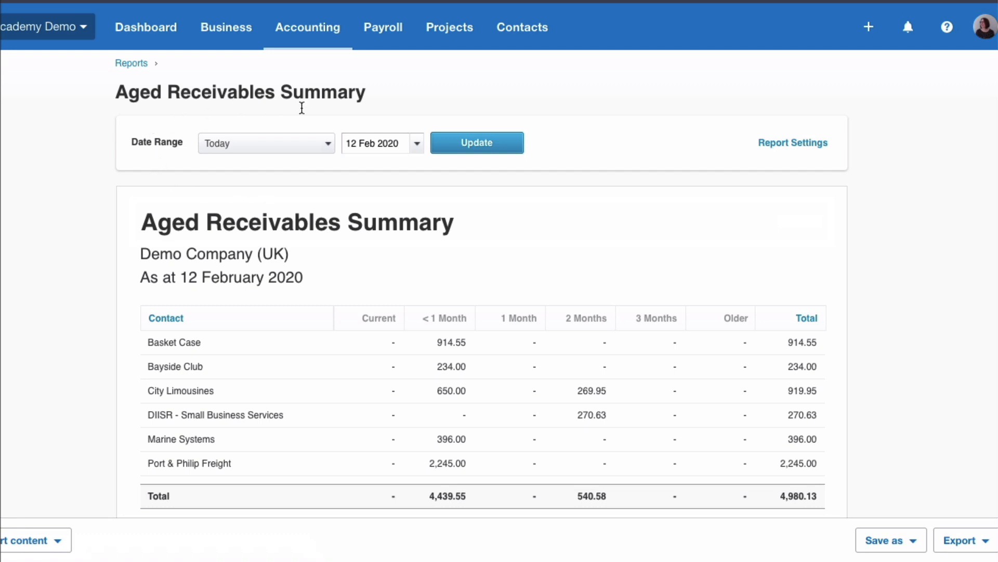
Rerun the Aged Receivables Summary with the End of Last Month date range, 31 January 2020.
left_click(329, 147)
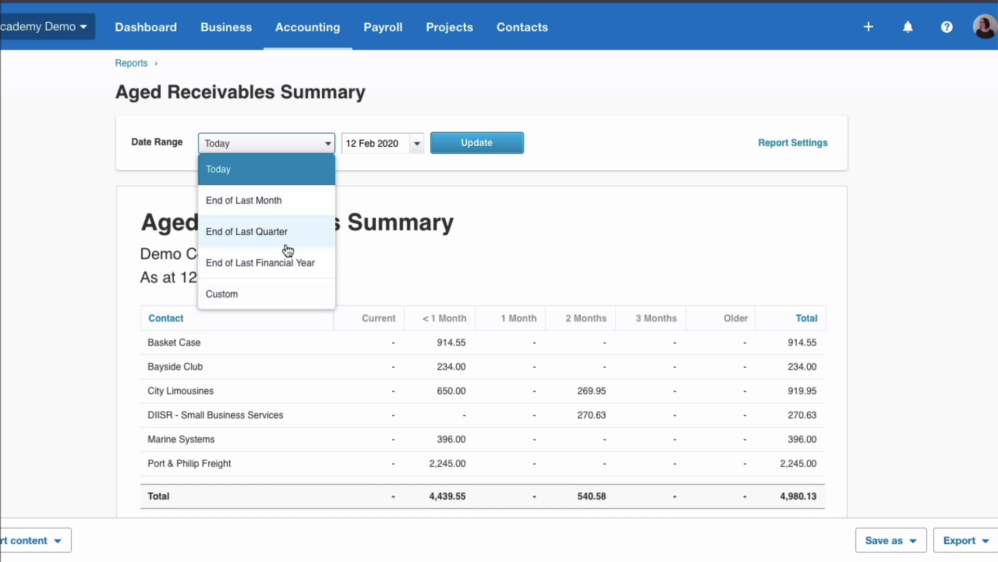
left_click(261, 203)
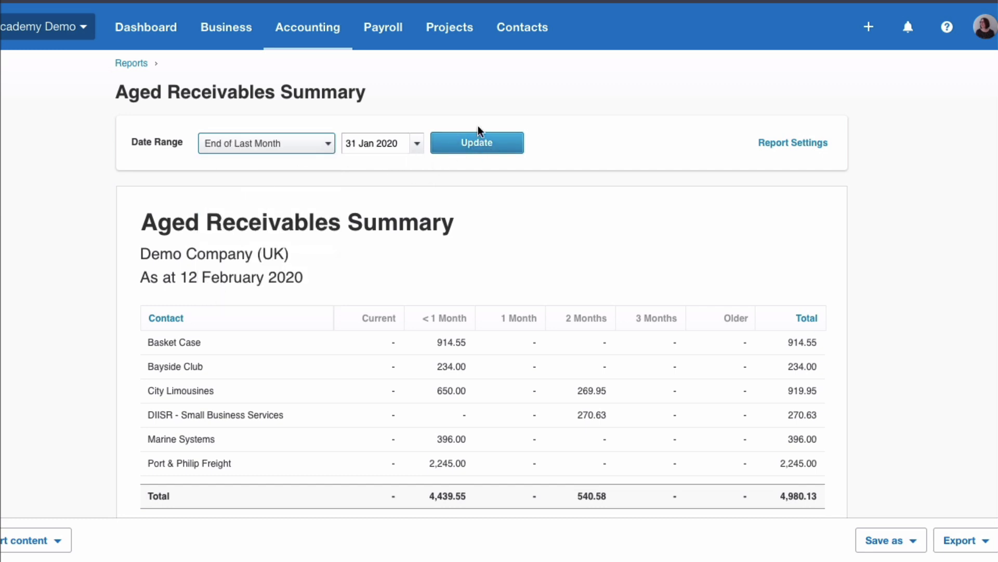
left_click(483, 148)
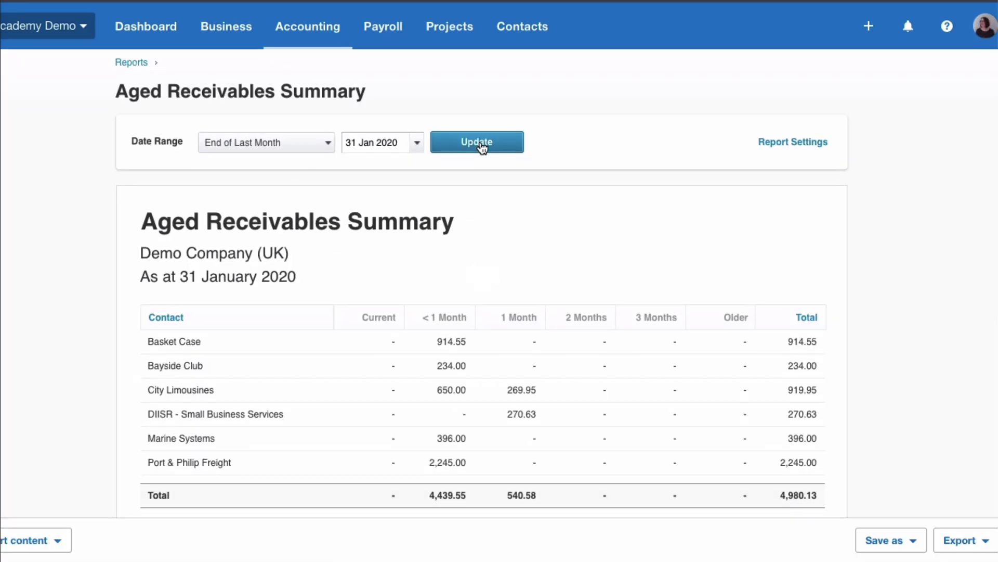
scroll(482, 149, "down", 1)
scroll(479, 141, "up", 1)
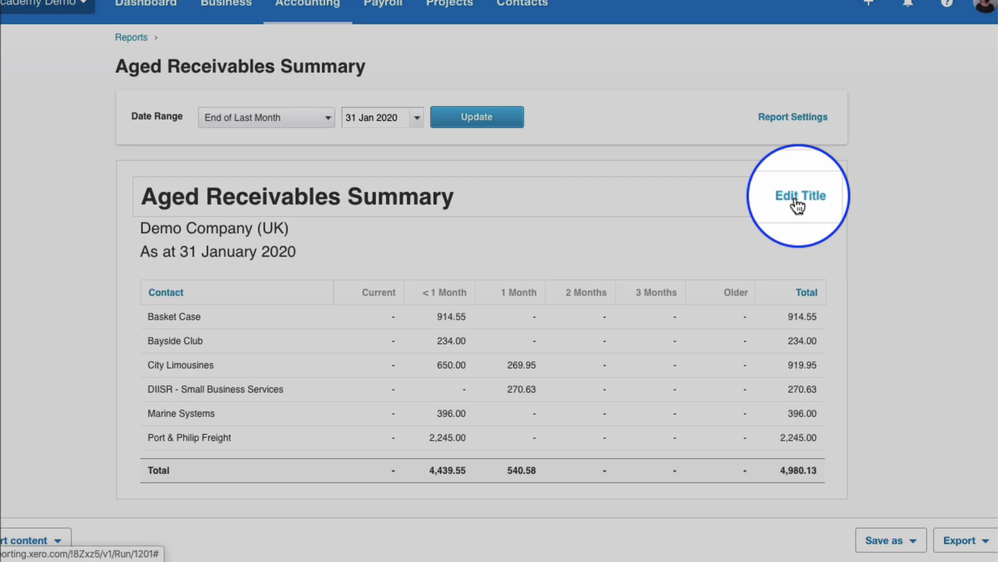
Append MT to the report title, making it 'Aged Receivables Summary MT'.
left_click(797, 206)
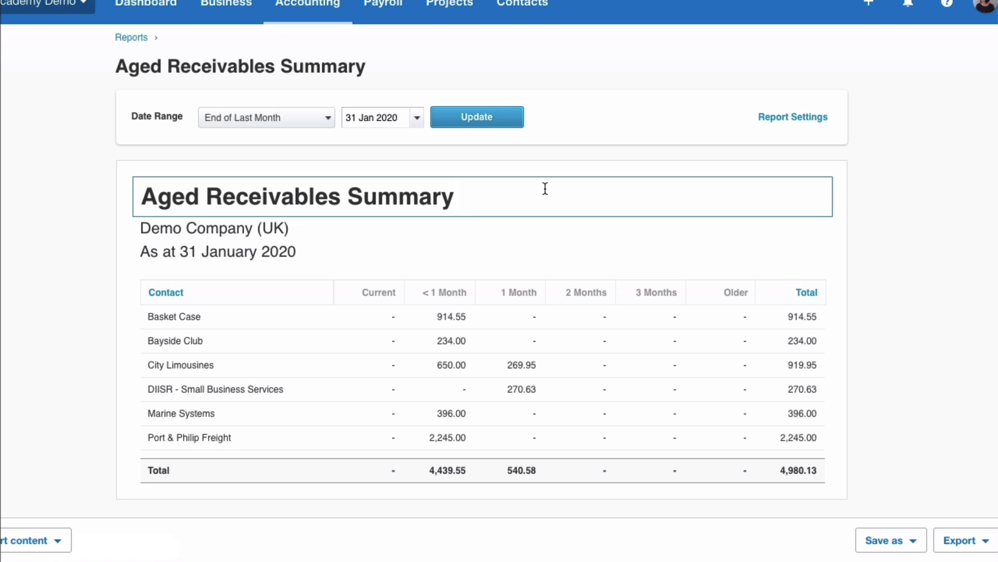
type("MT")
left_click(703, 268)
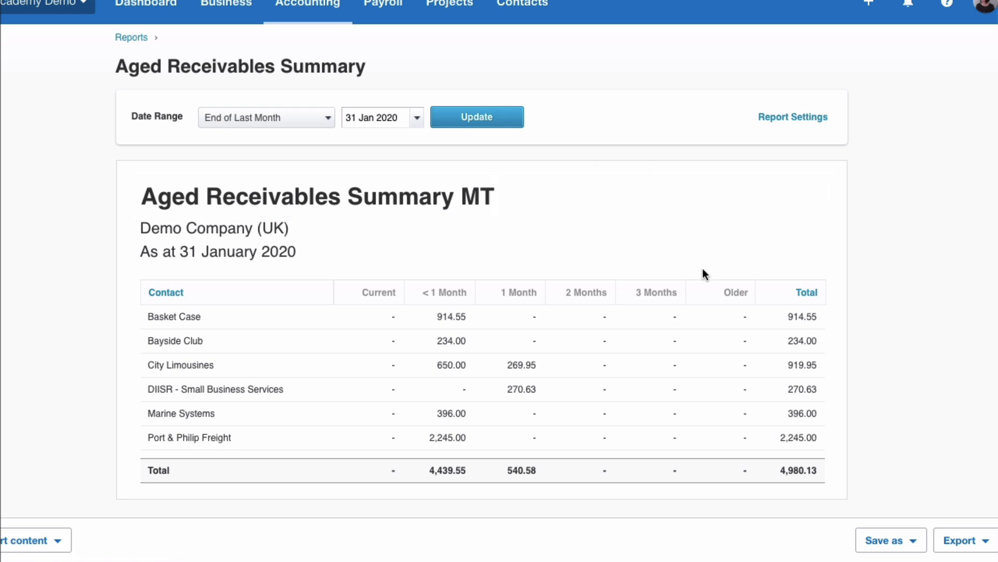
Try sorting by Contact and by Total, finishing with contacts sorted A to Z.
left_click(167, 293)
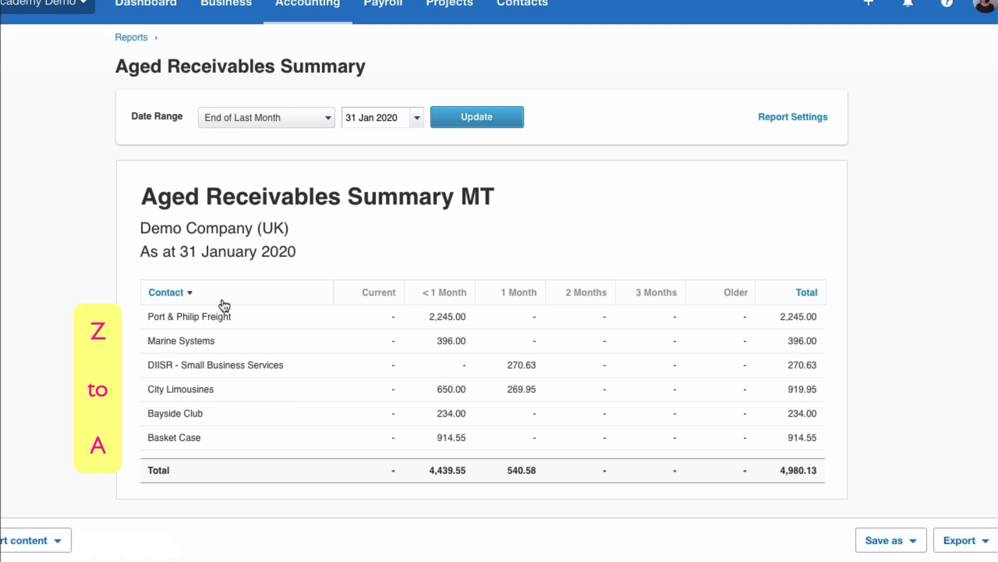
left_click(173, 296)
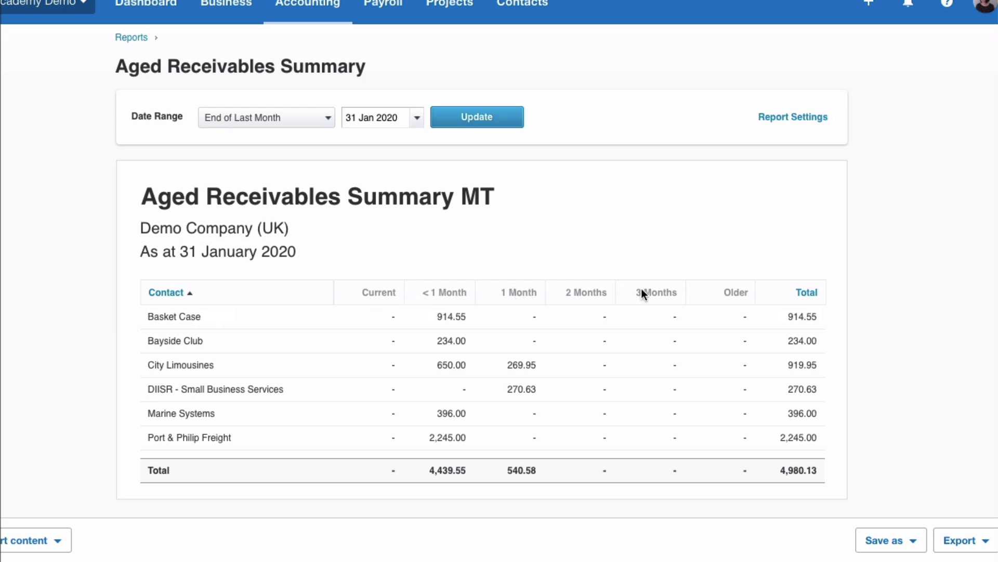
left_click(807, 293)
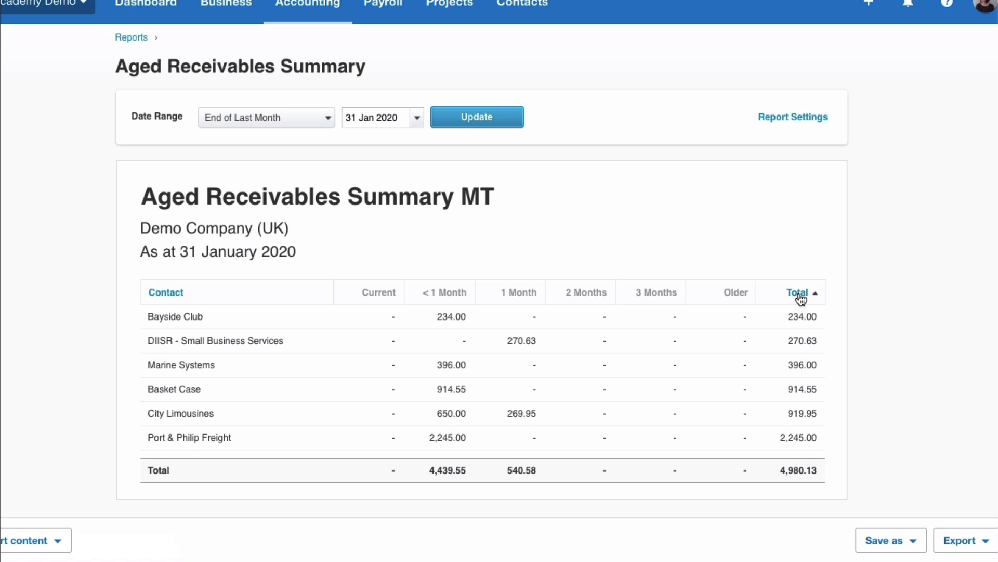
left_click(800, 297)
left_click(174, 294)
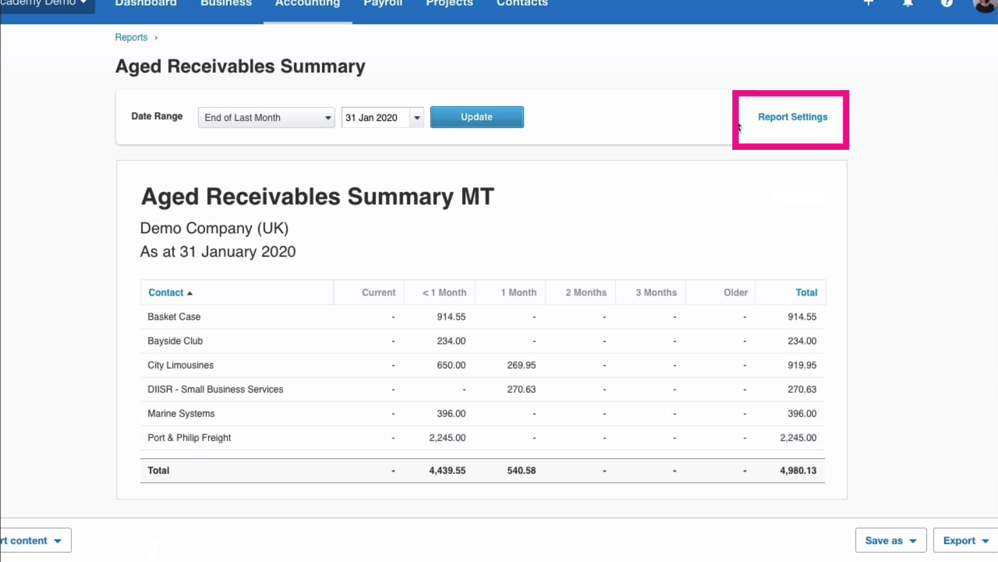
Keep the Standard layout, tick the Phone and Email columns, and update the report.
left_click(793, 119)
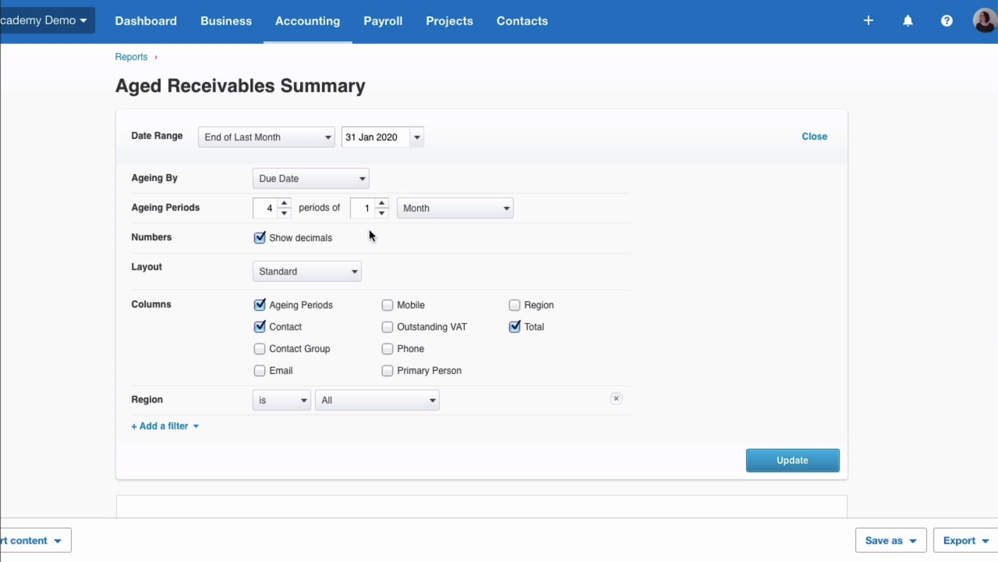
scroll(396, 232, "down", 1)
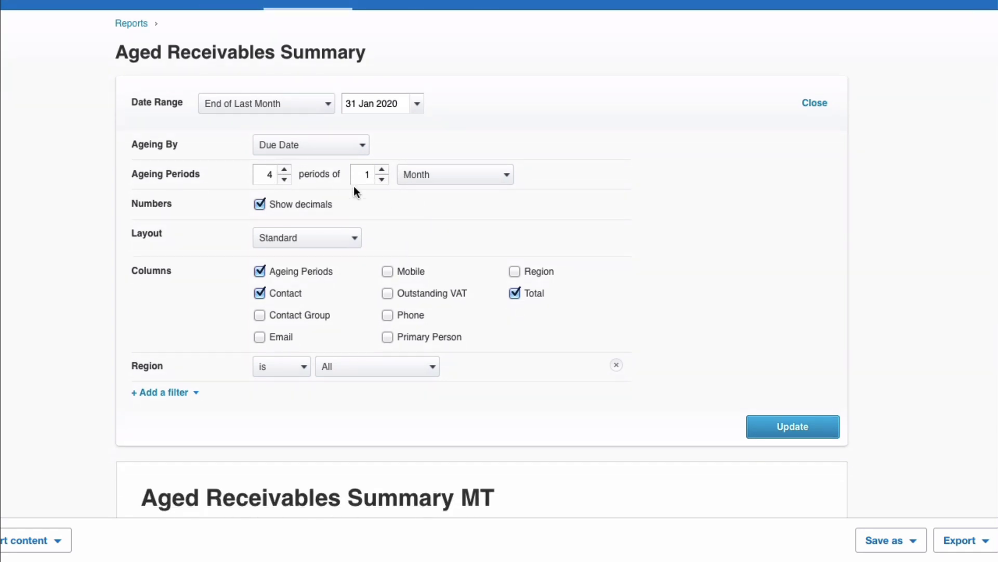
scroll(508, 216, "down", 1)
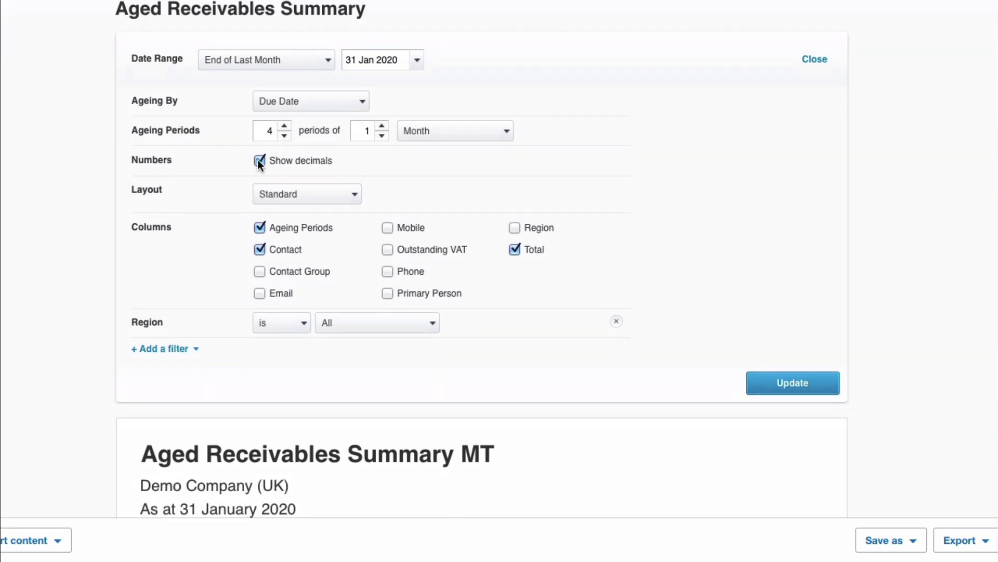
scroll(476, 172, "down", 3)
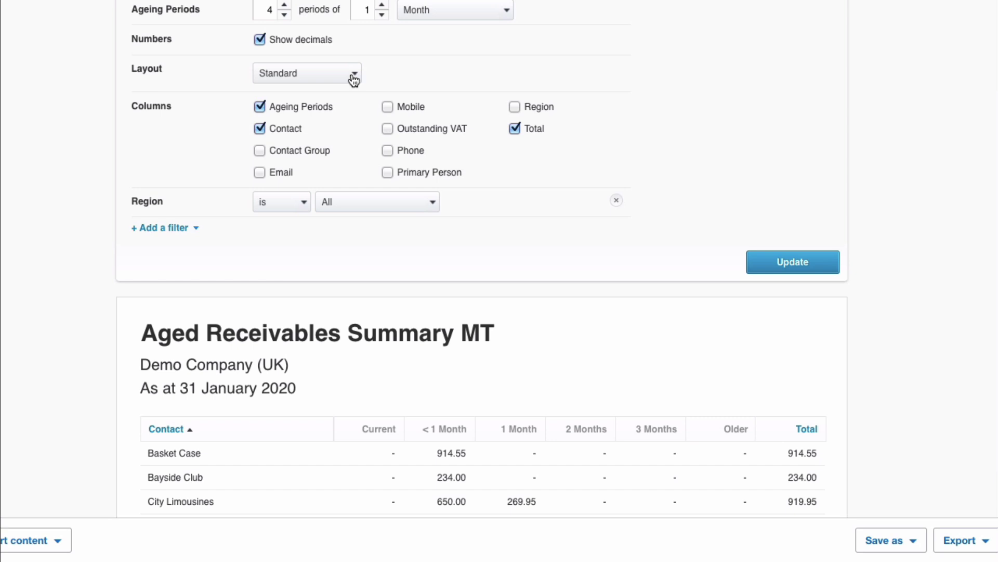
left_click(353, 78)
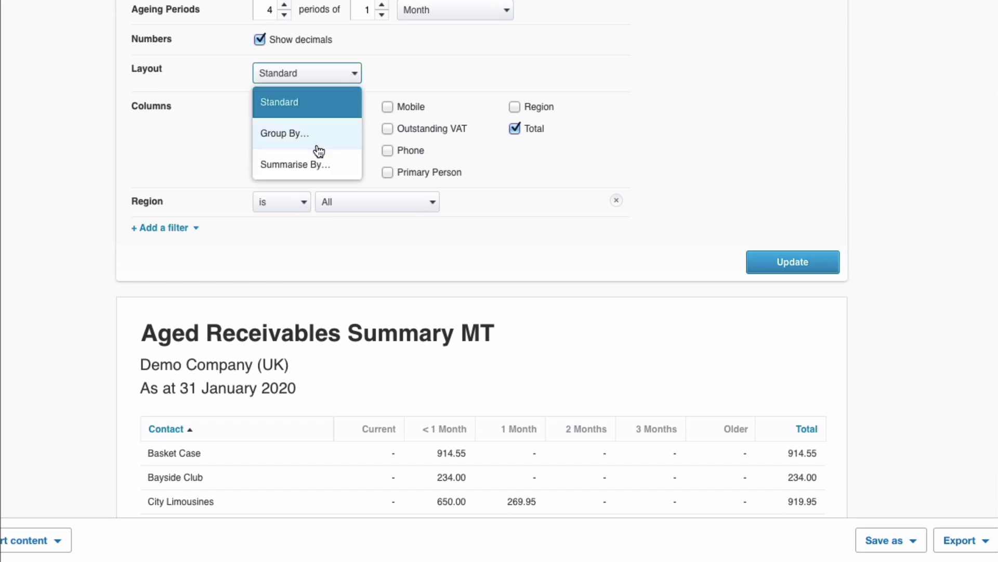
left_click(432, 71)
scroll(498, 212, "up", 1)
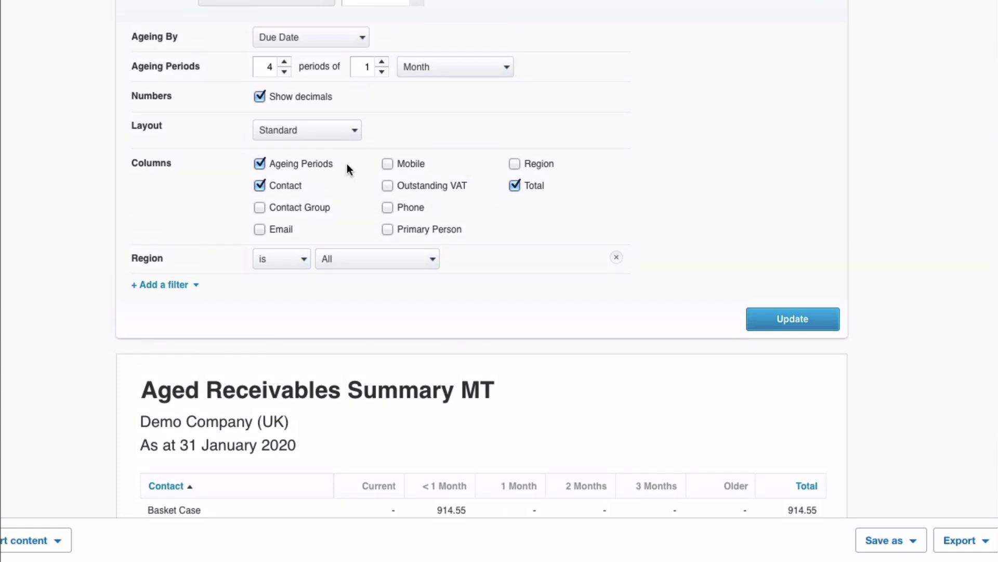
scroll(339, 186, "down", 1)
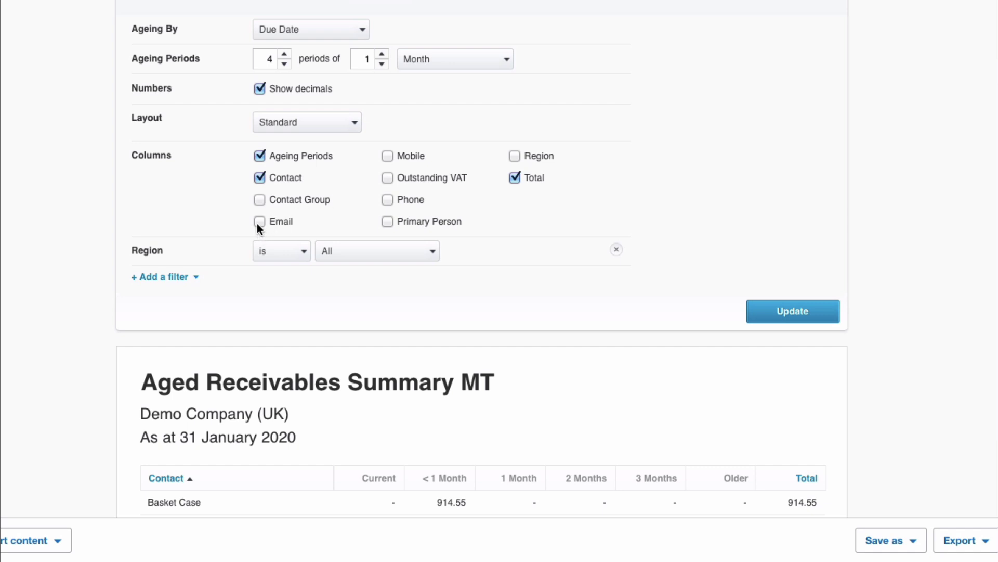
left_click(388, 200)
left_click(259, 179)
scroll(598, 229, "up", 3)
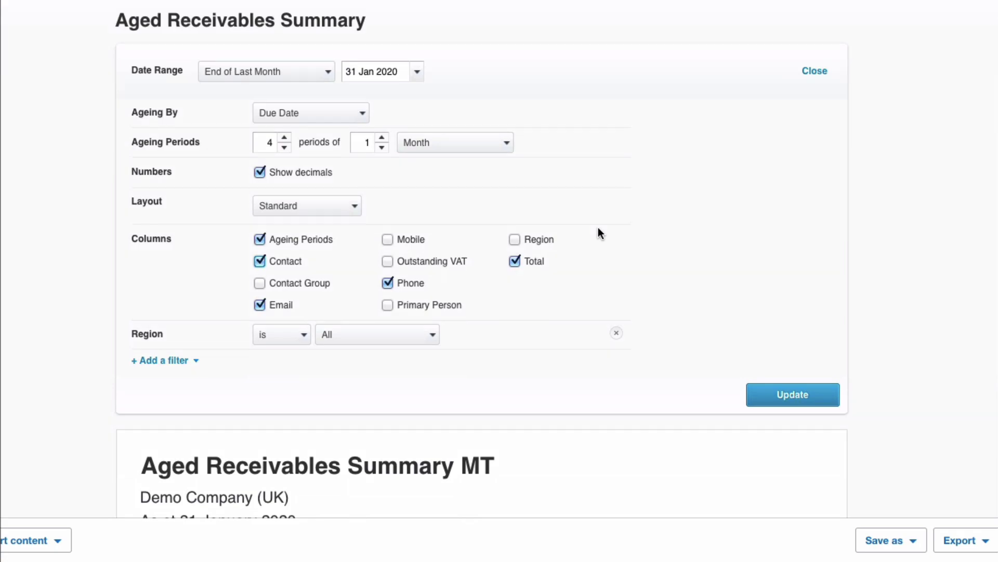
left_click(796, 398)
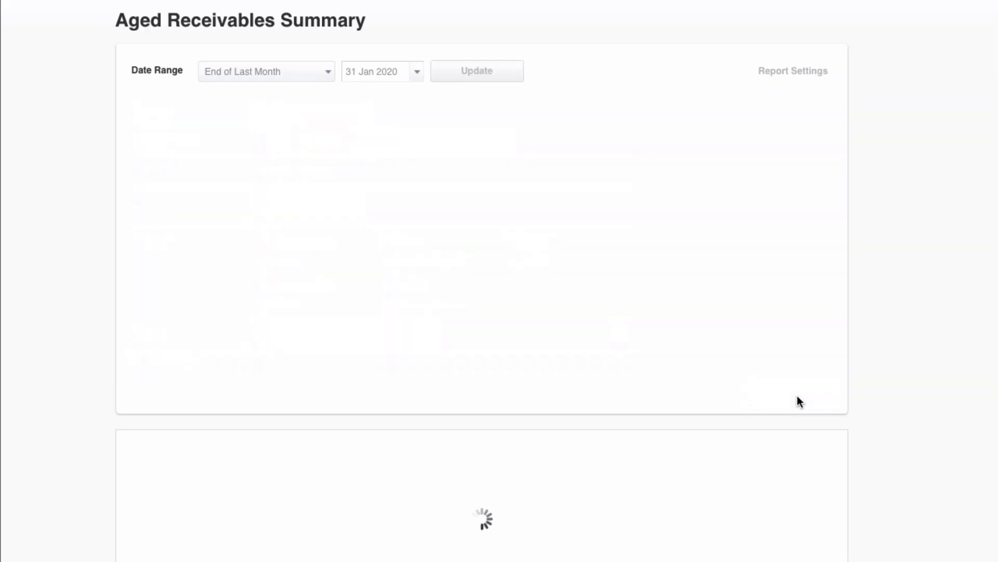
scroll(799, 403, "down", 1)
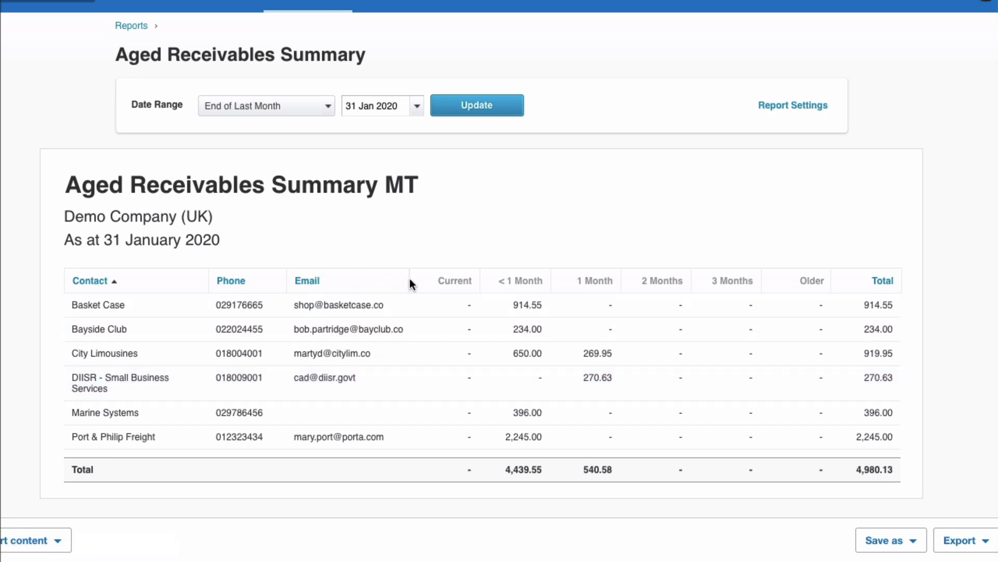
left_click_drag(308, 281, 227, 282)
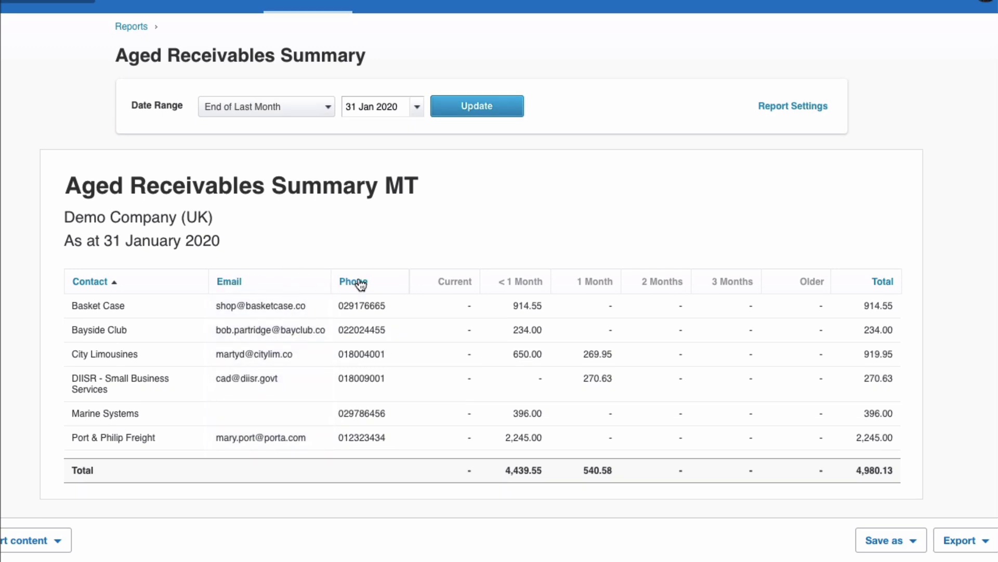
left_click_drag(356, 283, 239, 291)
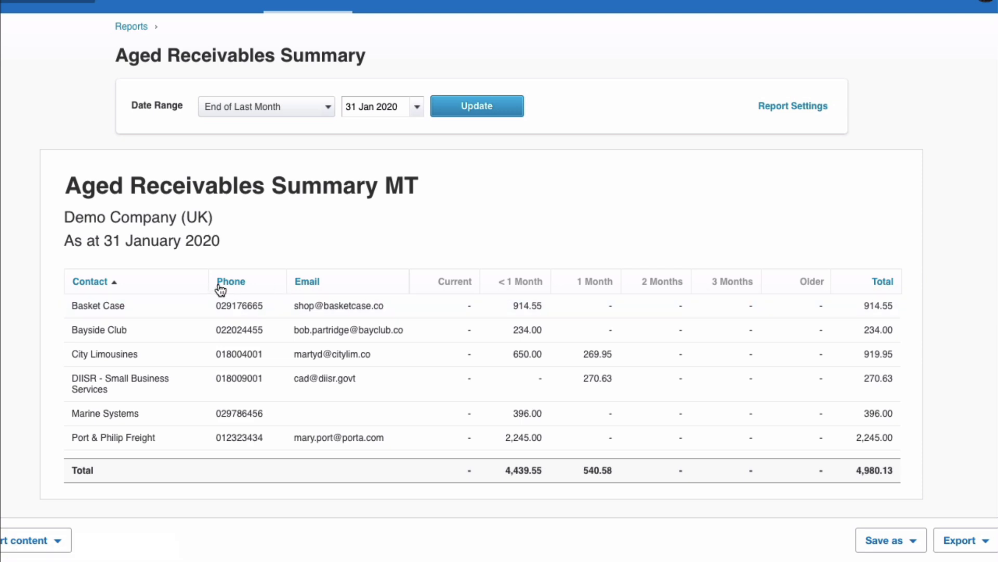
mouse_move(249, 295)
left_mouse_down()
mouse_move(326, 283)
mouse_move(245, 290)
left_mouse_up()
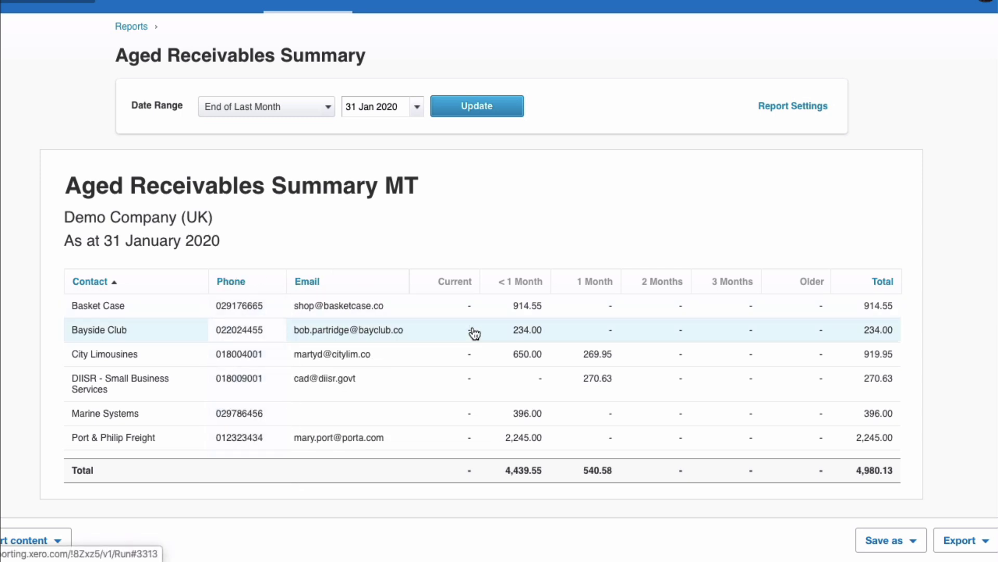
Set the layout to Group By Region so contacts fall under South and South, West Coast headings.
left_click(796, 107)
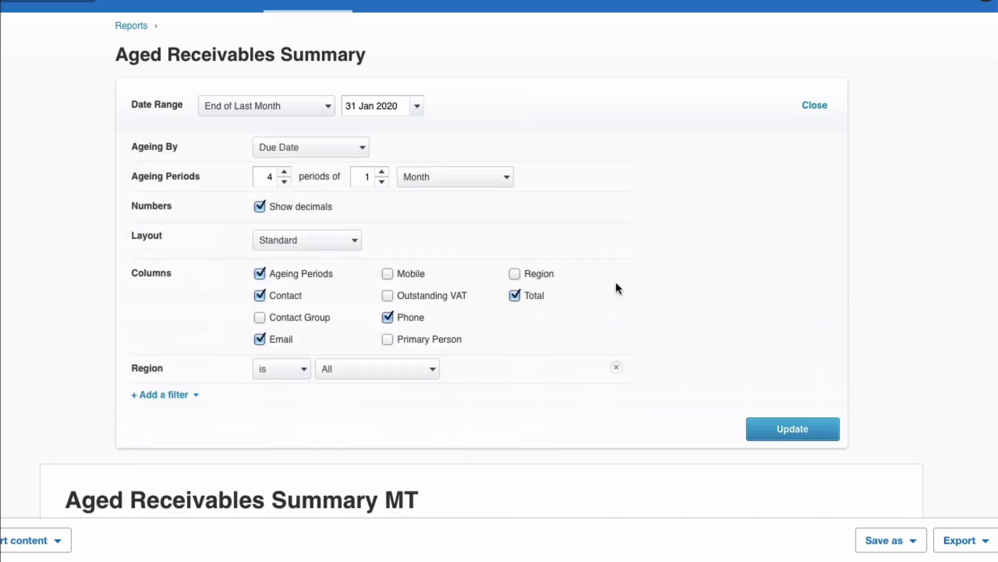
scroll(600, 295, "down", 1)
left_click(352, 200)
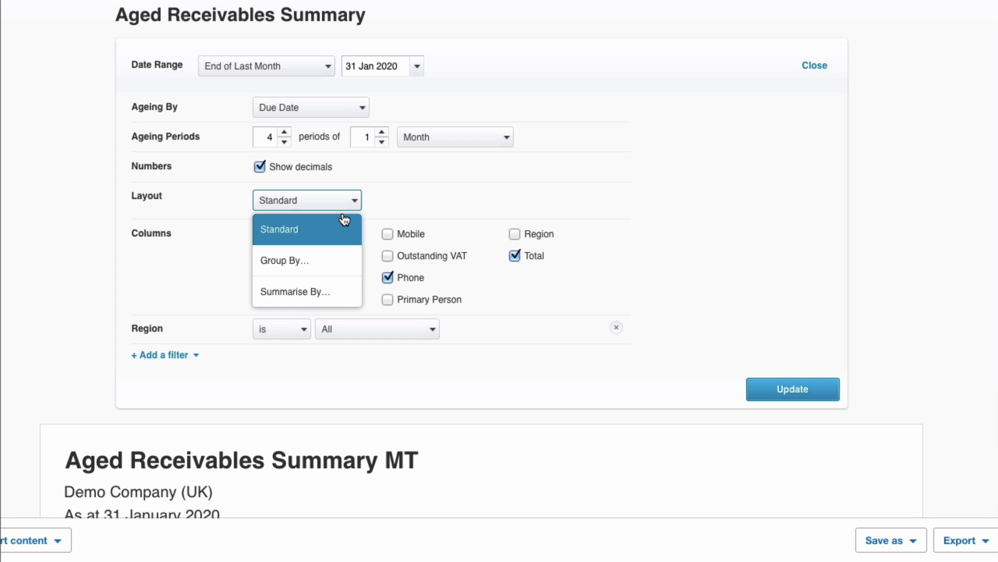
left_click(307, 267)
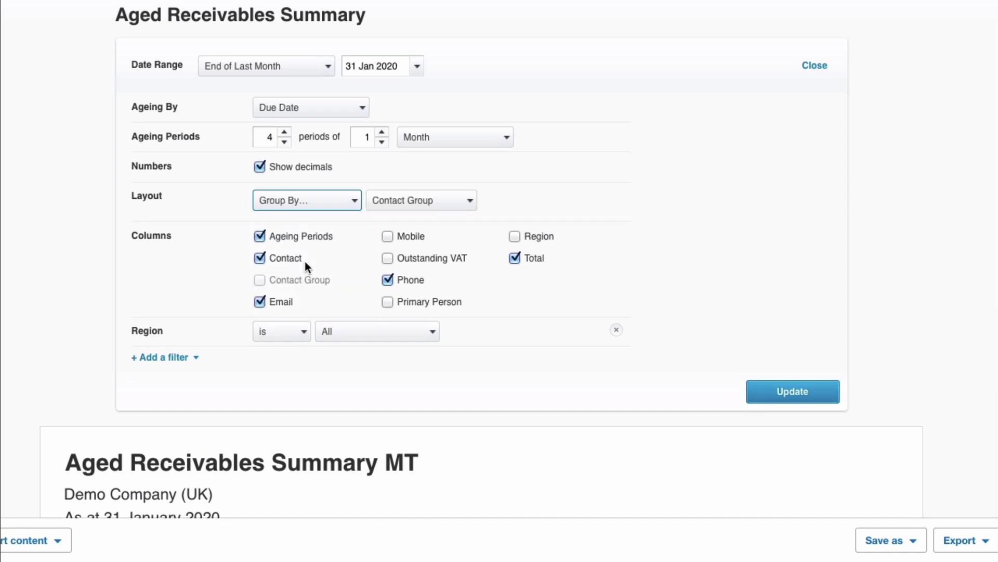
left_click(471, 202)
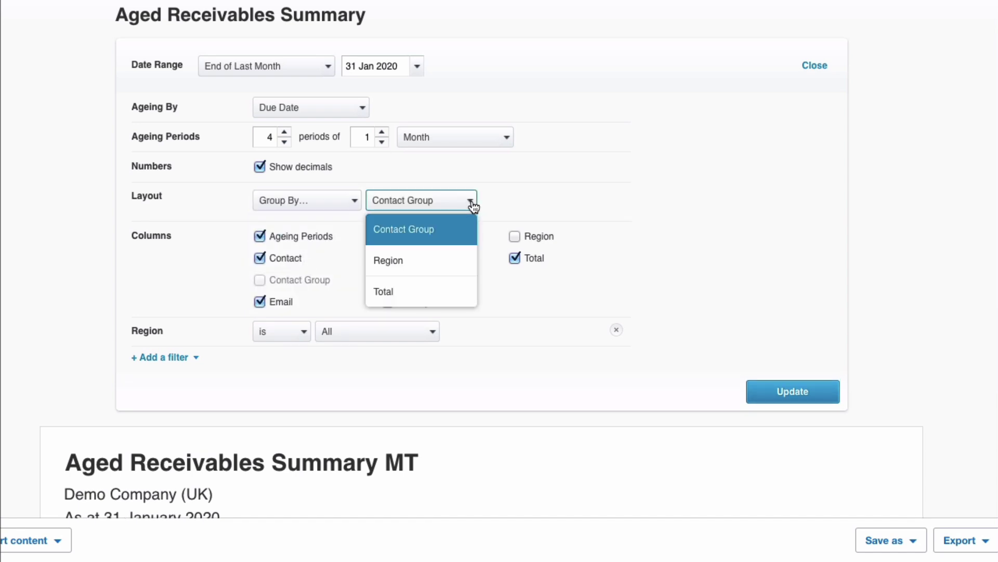
left_click(430, 266)
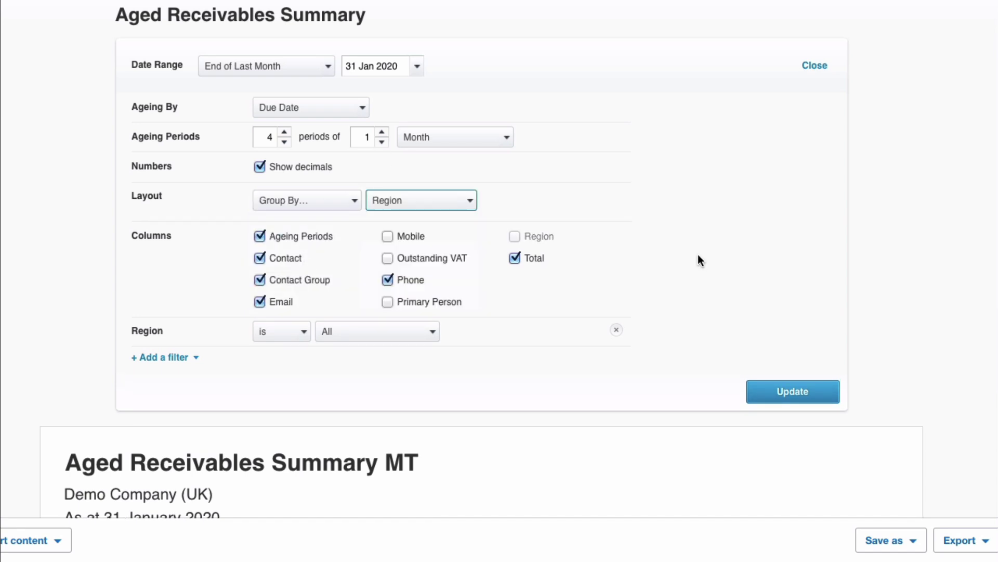
left_click(789, 391)
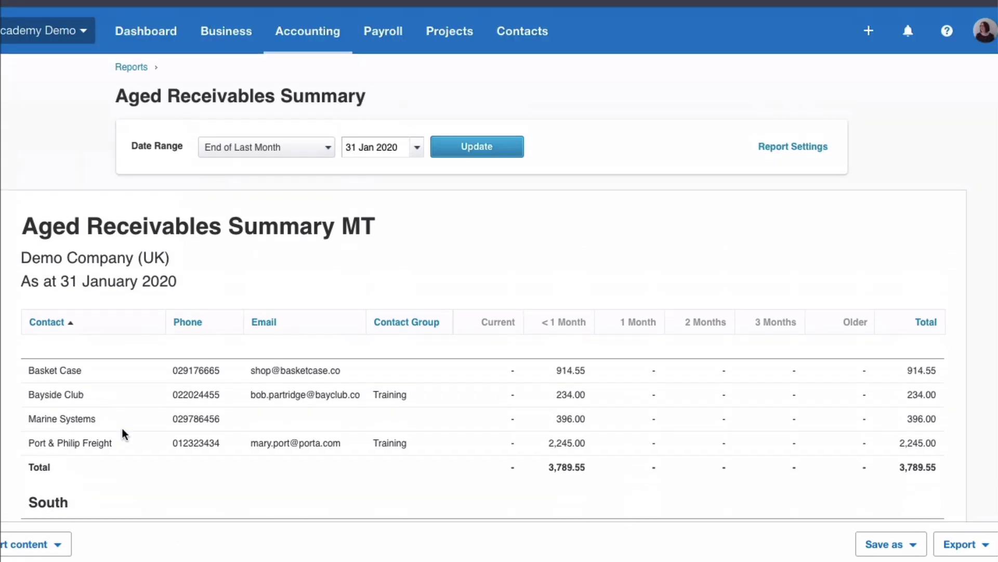
scroll(122, 429, "down", 3)
scroll(121, 423, "up", 3)
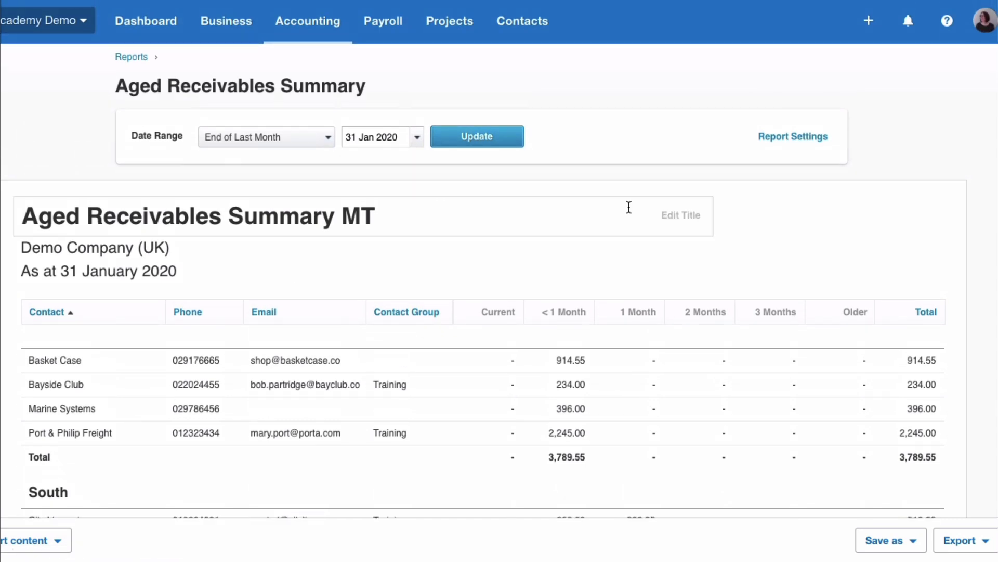
Set the layout to Summarise By Region to show one row per region.
left_click(802, 138)
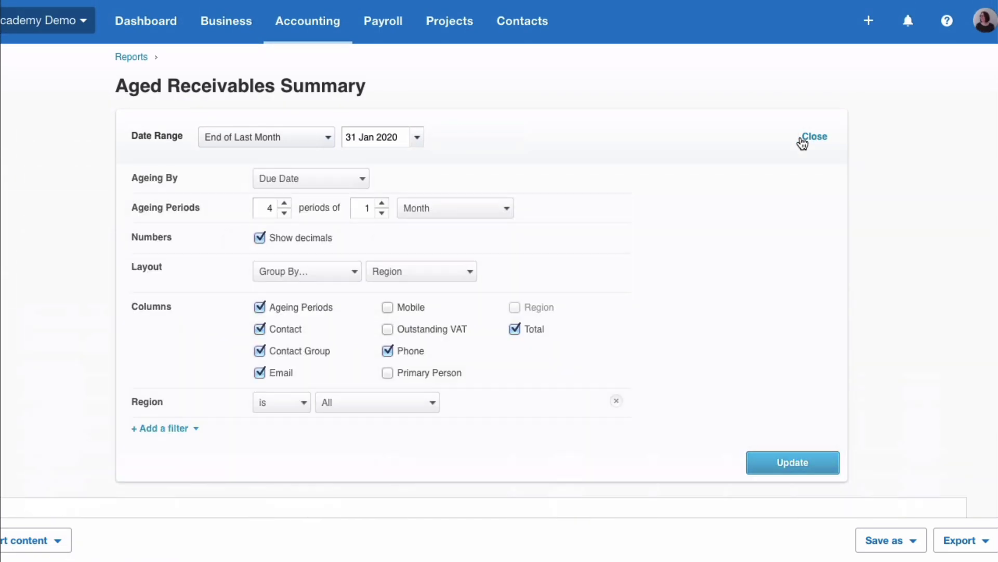
left_click(354, 279)
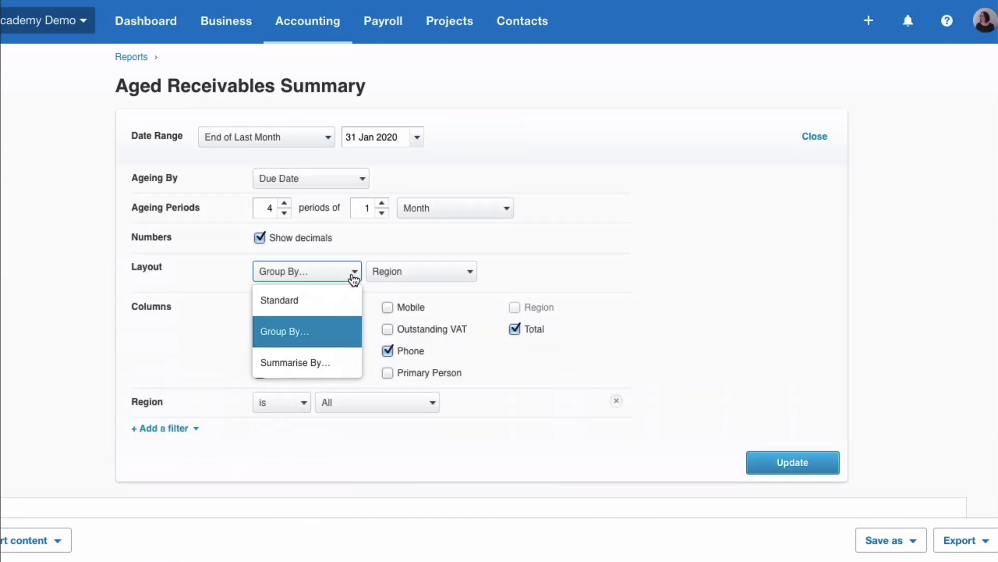
left_click(281, 301)
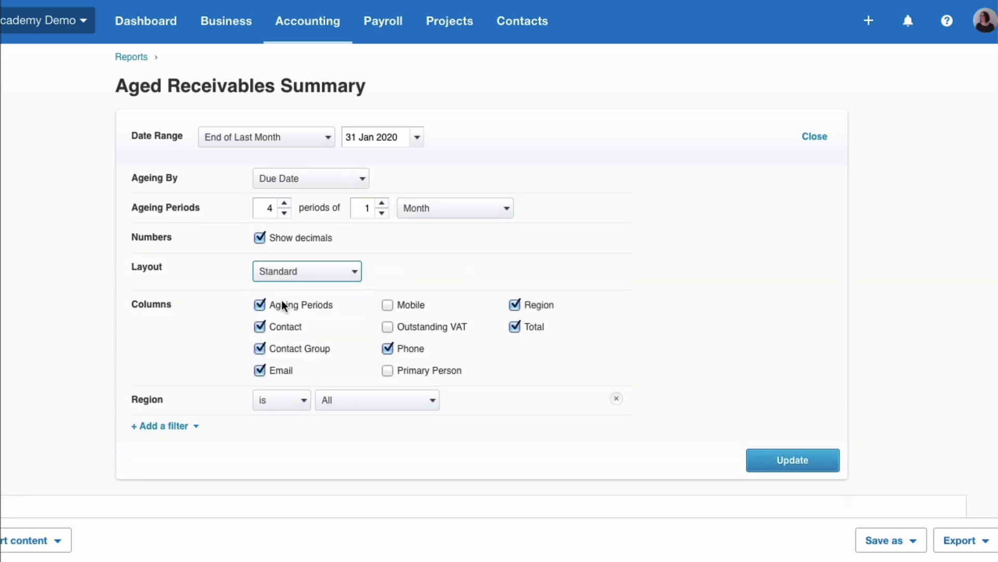
left_click(355, 276)
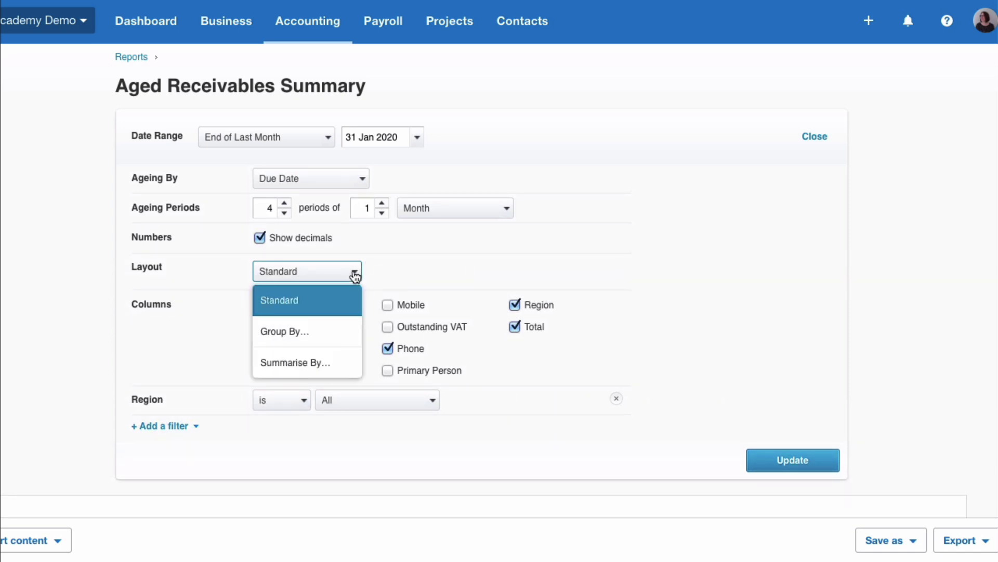
left_click(298, 364)
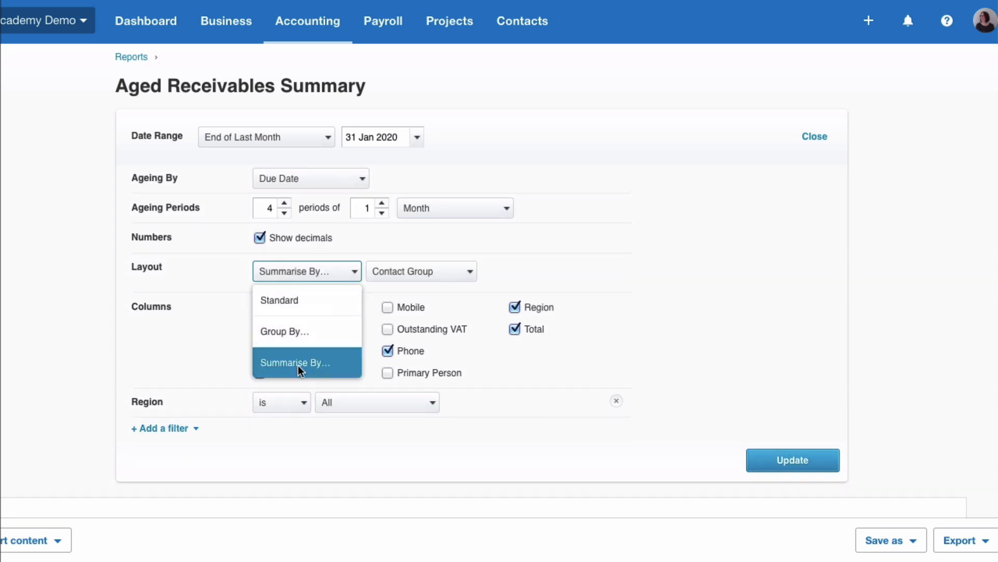
left_click(468, 273)
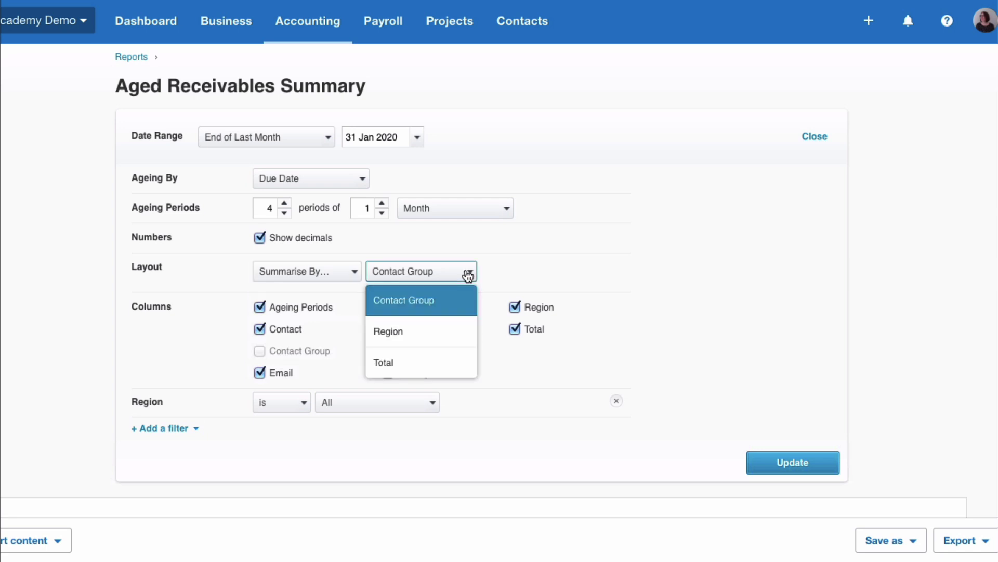
left_click(398, 333)
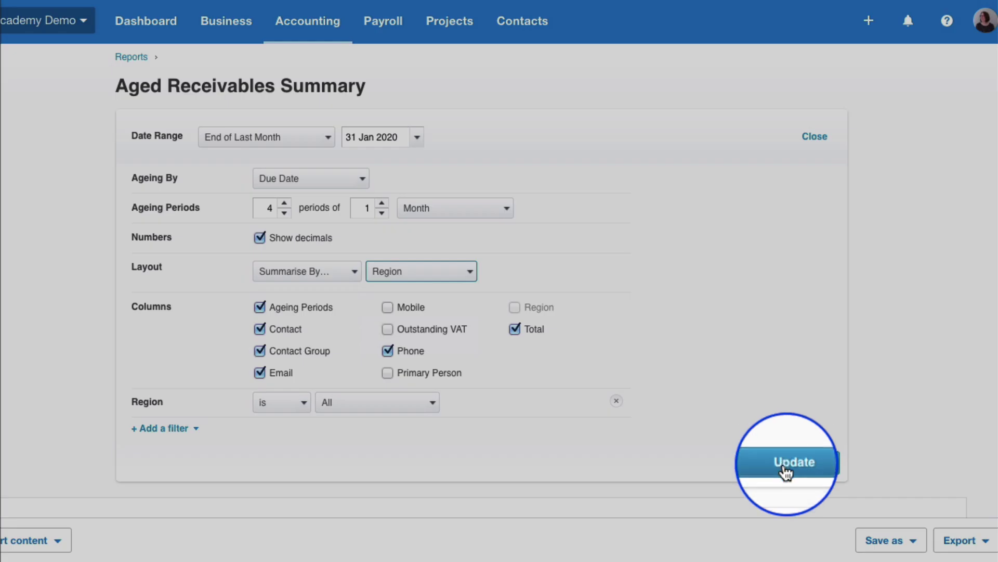
left_click(786, 463)
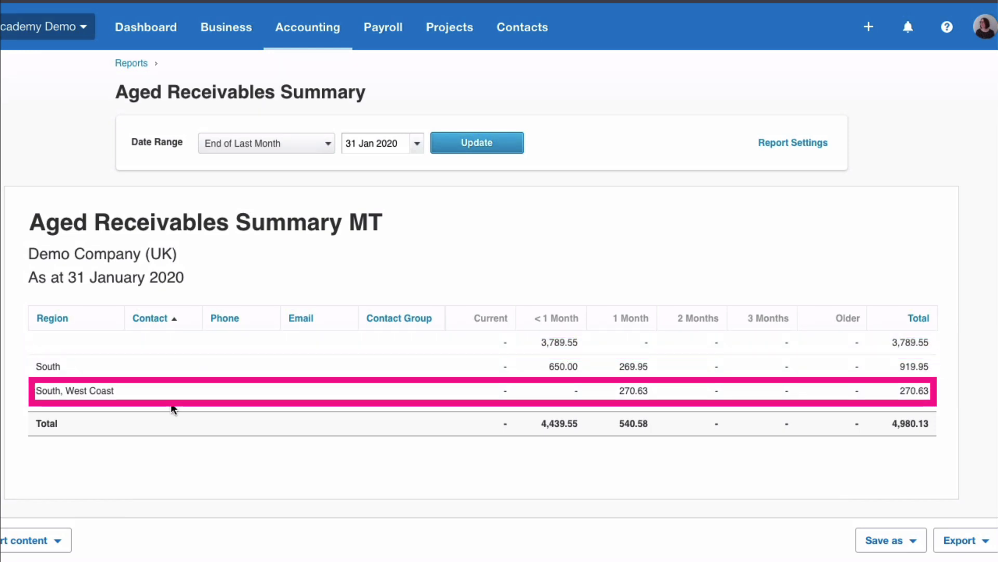
Switch the report layout back to Standard.
left_click(799, 143)
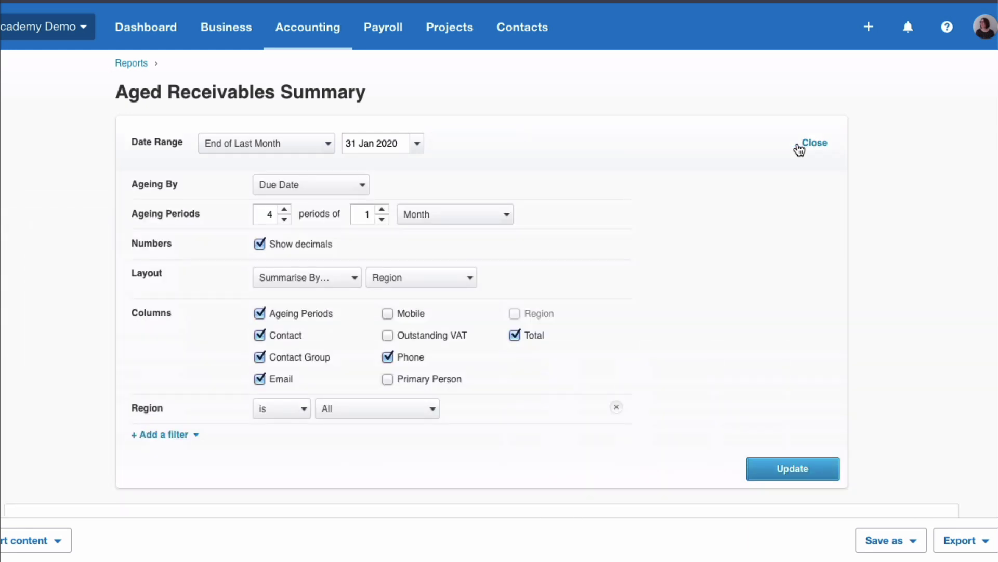
left_click(354, 284)
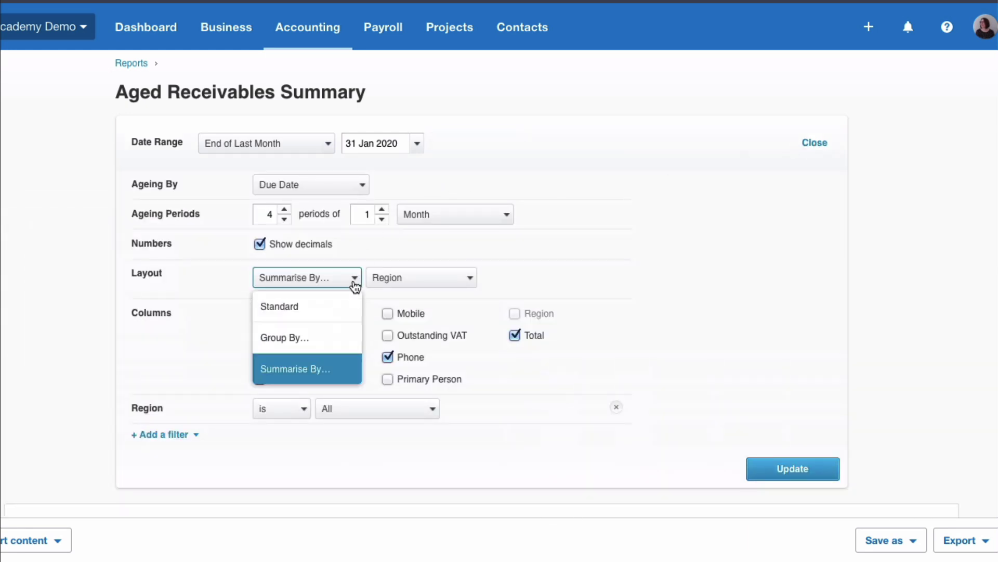
left_click(287, 306)
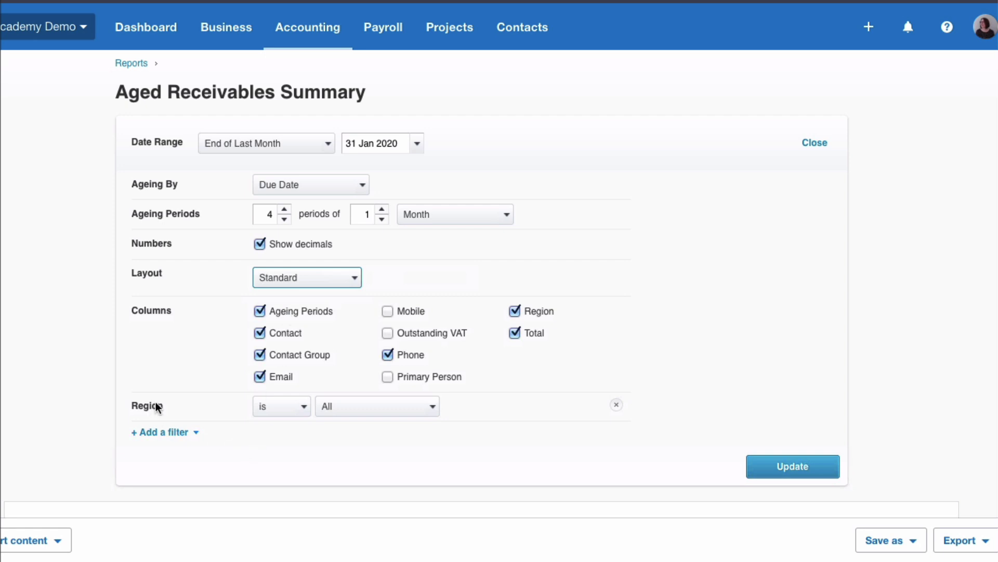
Filter the report to the South region only and update it.
left_click(304, 414)
left_click(278, 431)
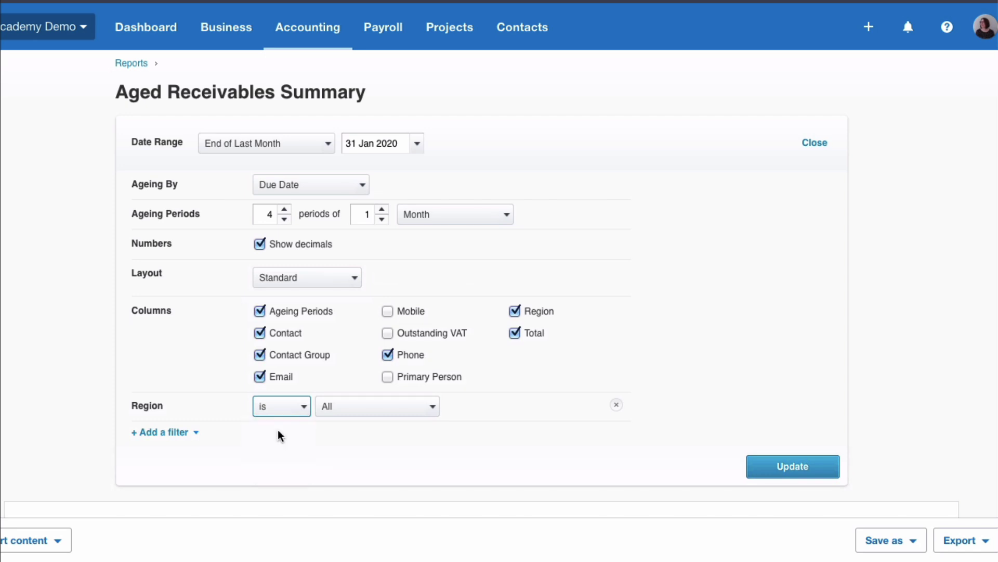
left_click(432, 411)
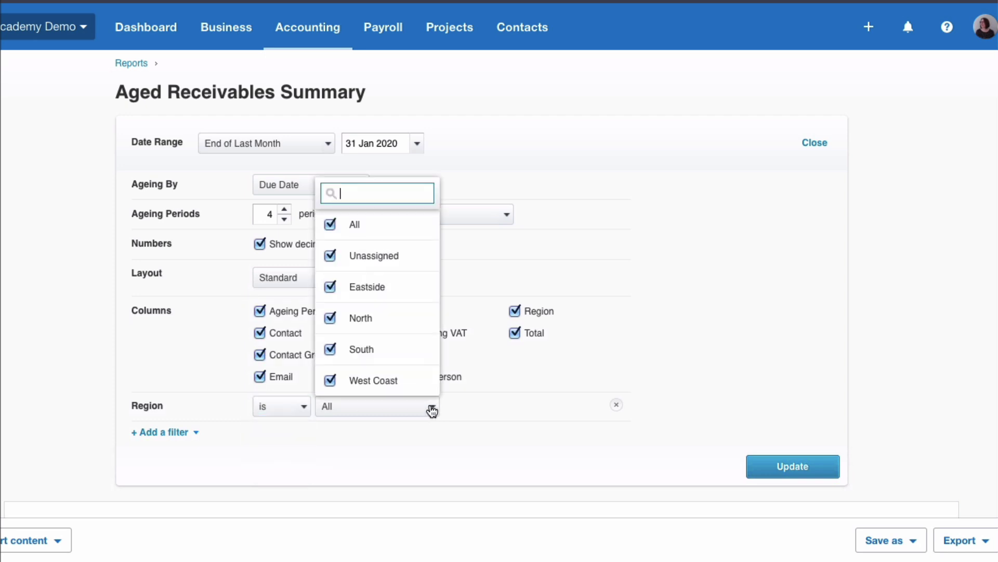
left_click(330, 227)
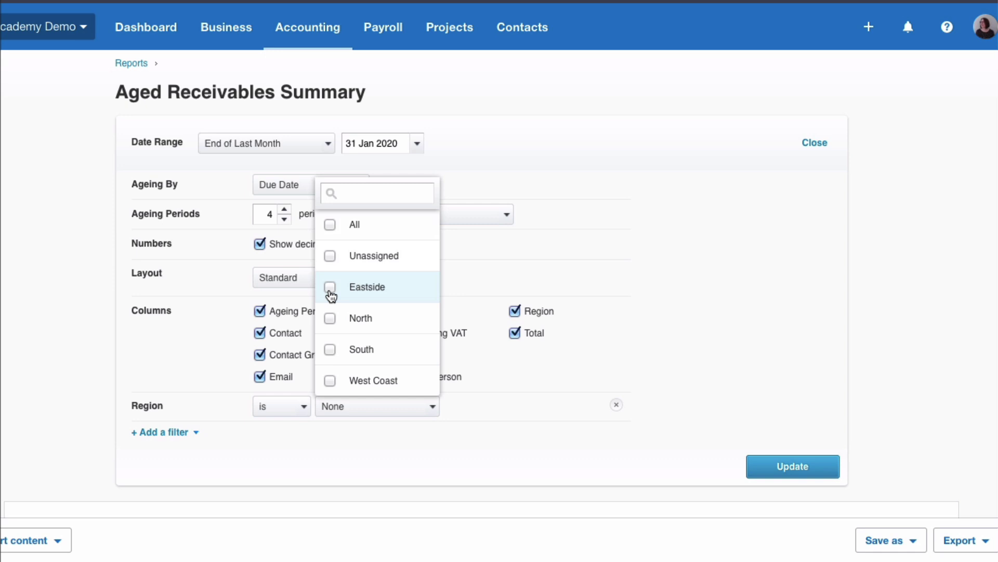
left_click(330, 349)
left_click(799, 468)
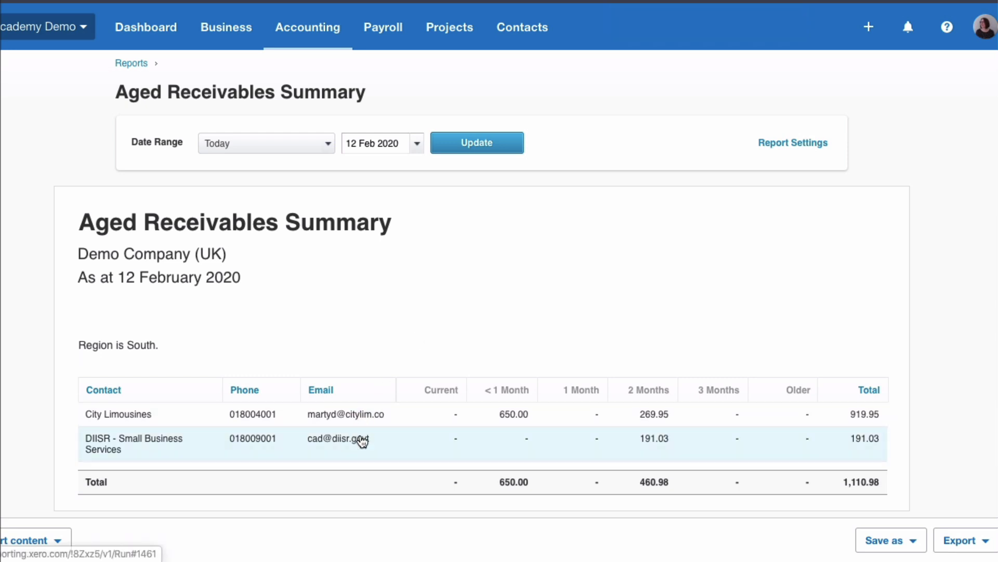
Set the Region filter back to All and update the report.
left_click(803, 155)
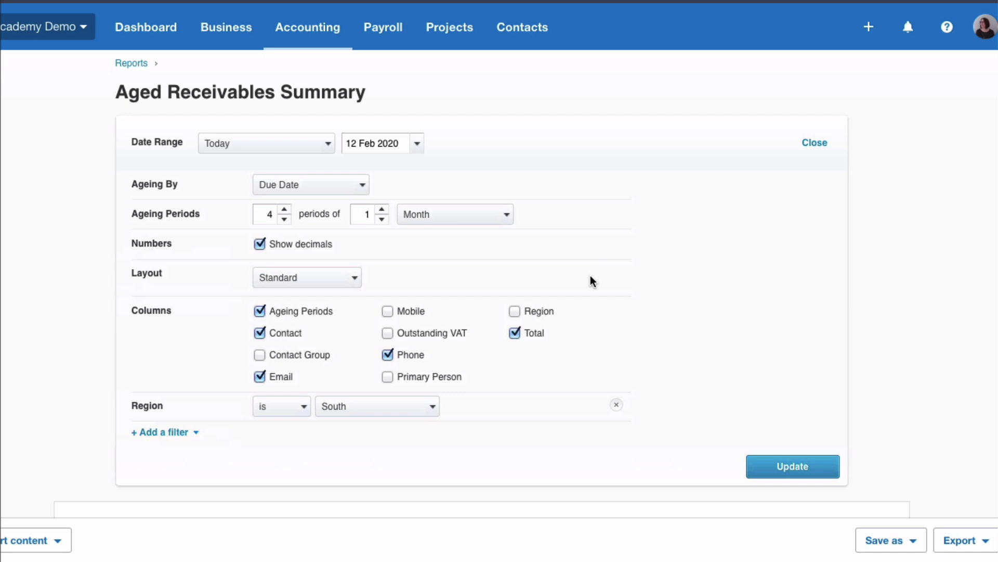
left_click(428, 409)
left_click(331, 224)
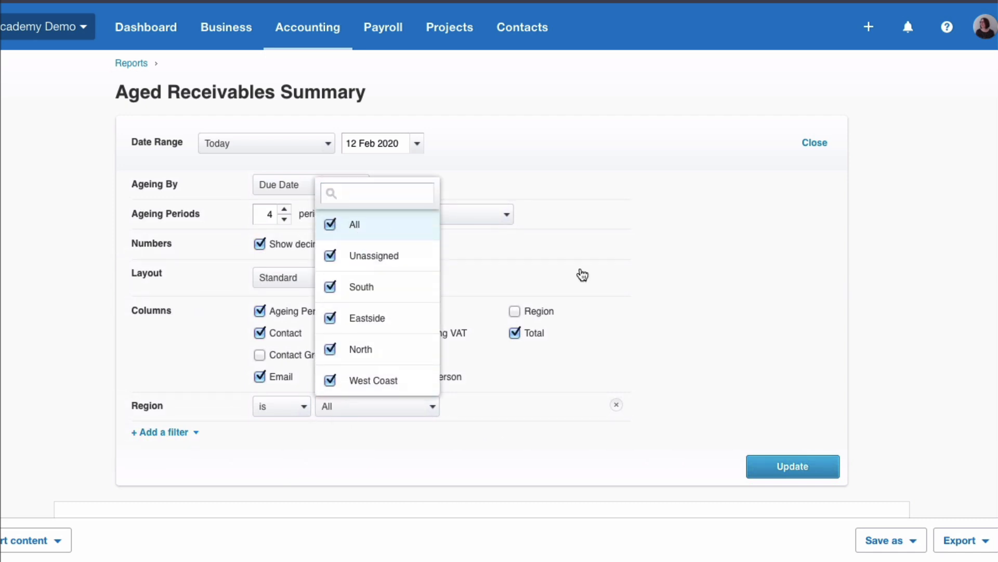
left_click(777, 464)
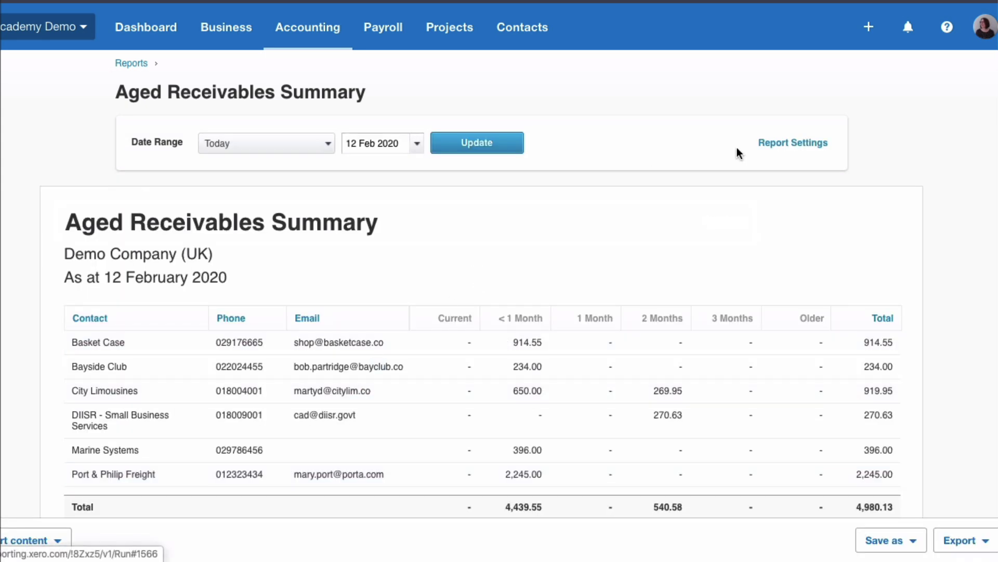
Add a Contact filter limited to ABC Furniture, Bank West and Basket Case, then update.
left_click(788, 149)
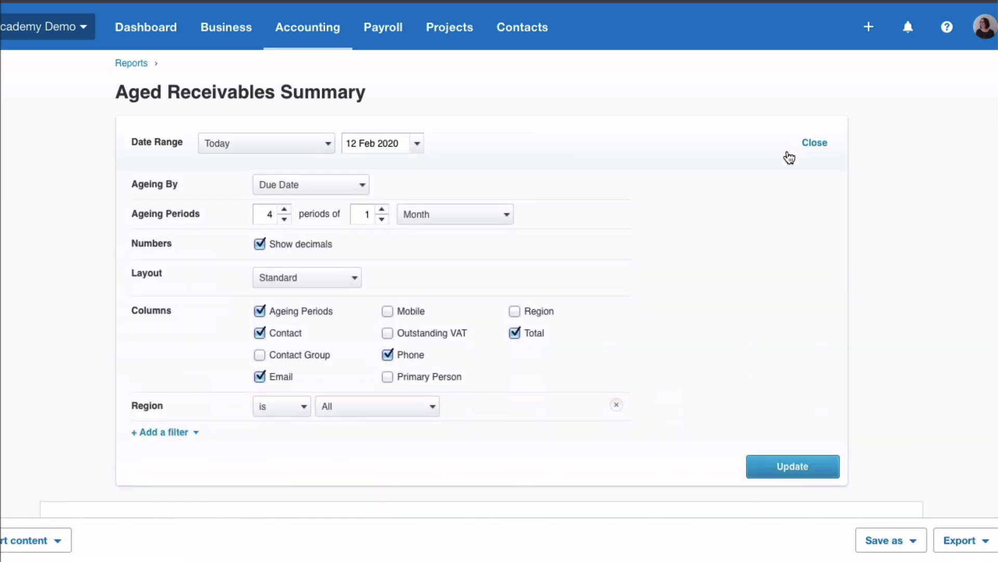
left_click(190, 433)
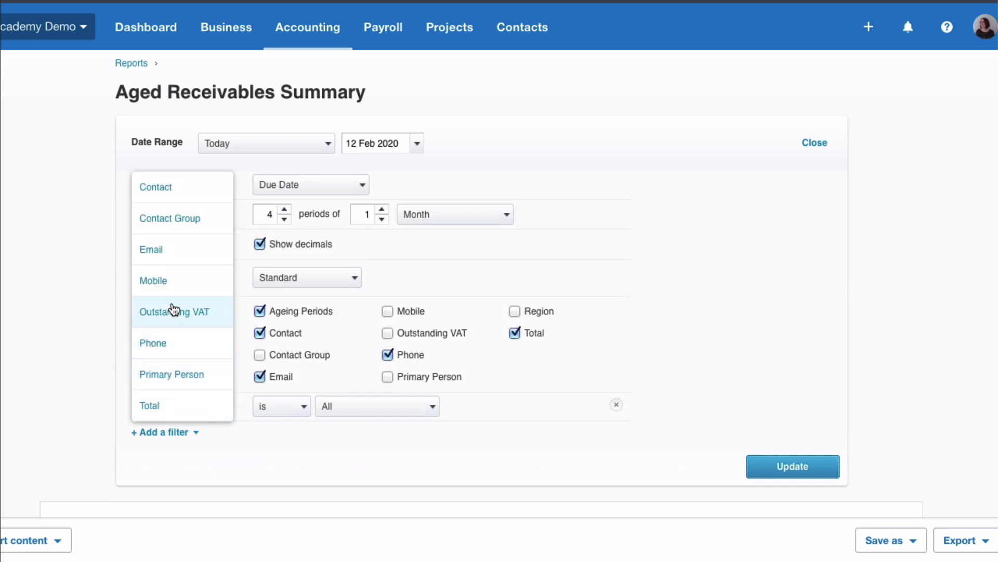
left_click(164, 188)
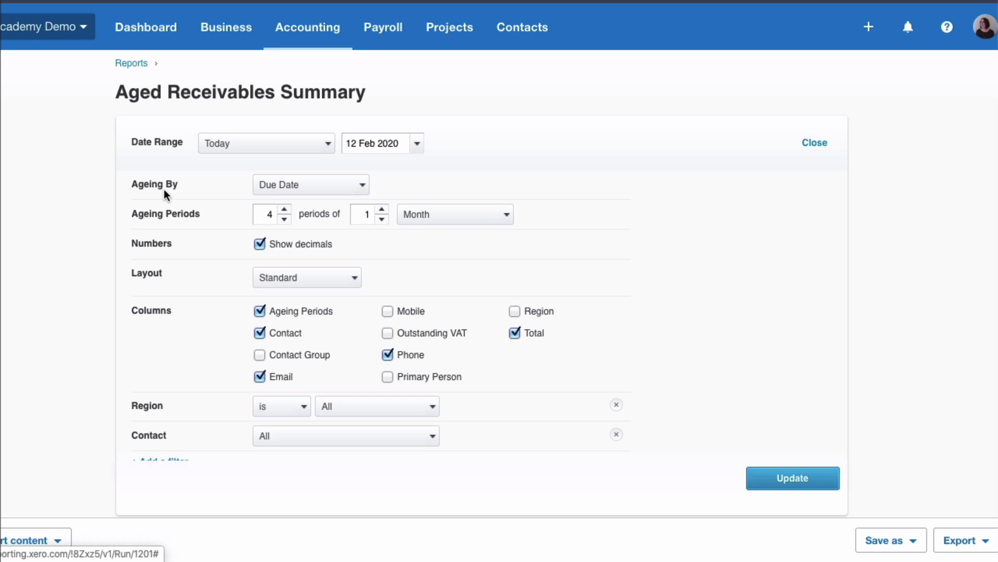
left_click(430, 440)
left_click(269, 178)
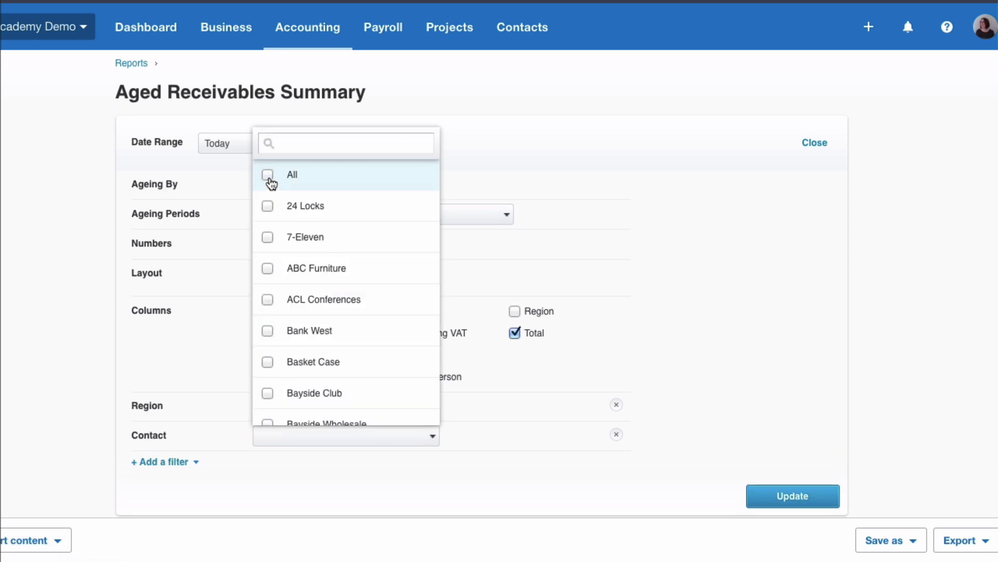
left_click(268, 269)
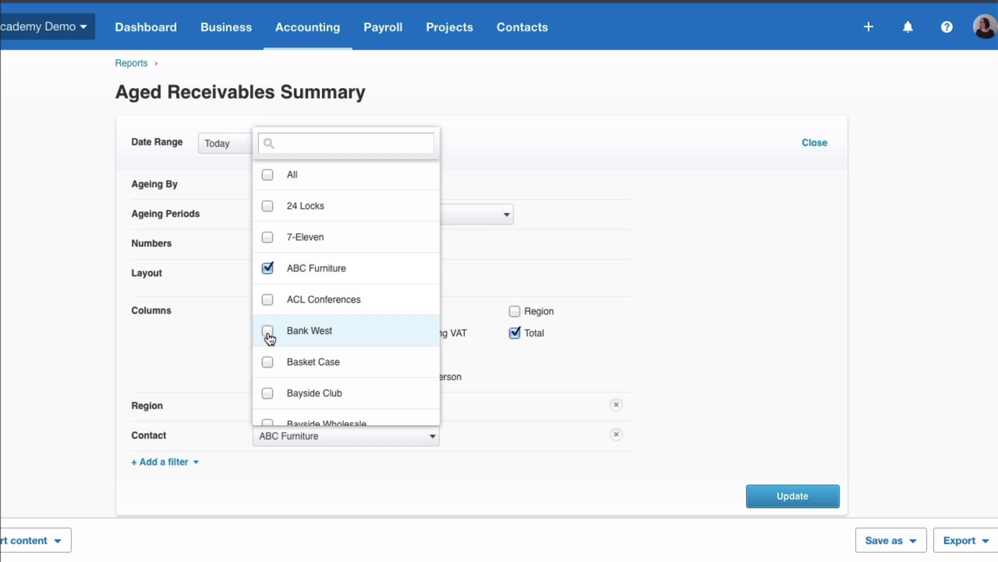
left_click(268, 333)
left_click(269, 362)
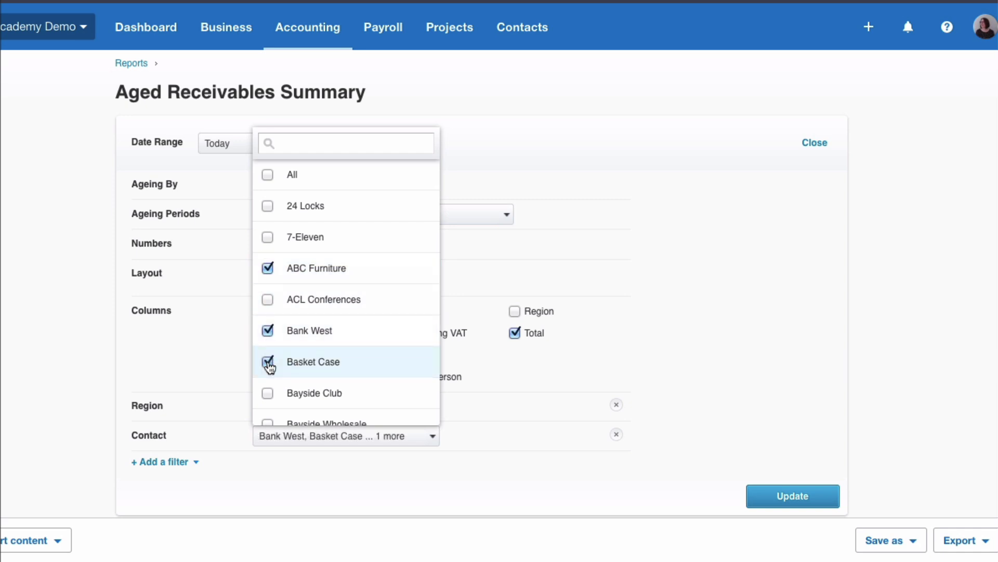
left_click(789, 498)
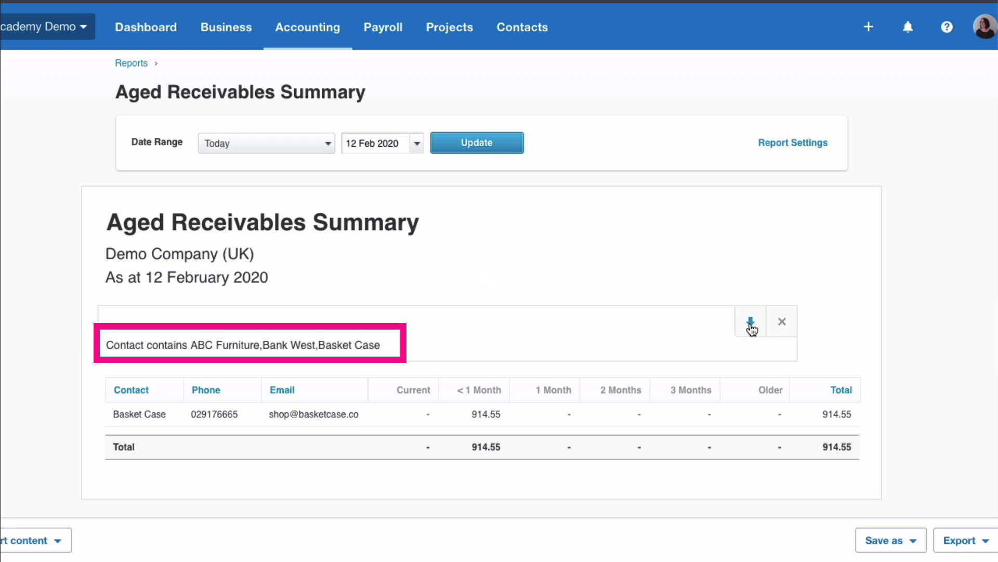
left_click(751, 326)
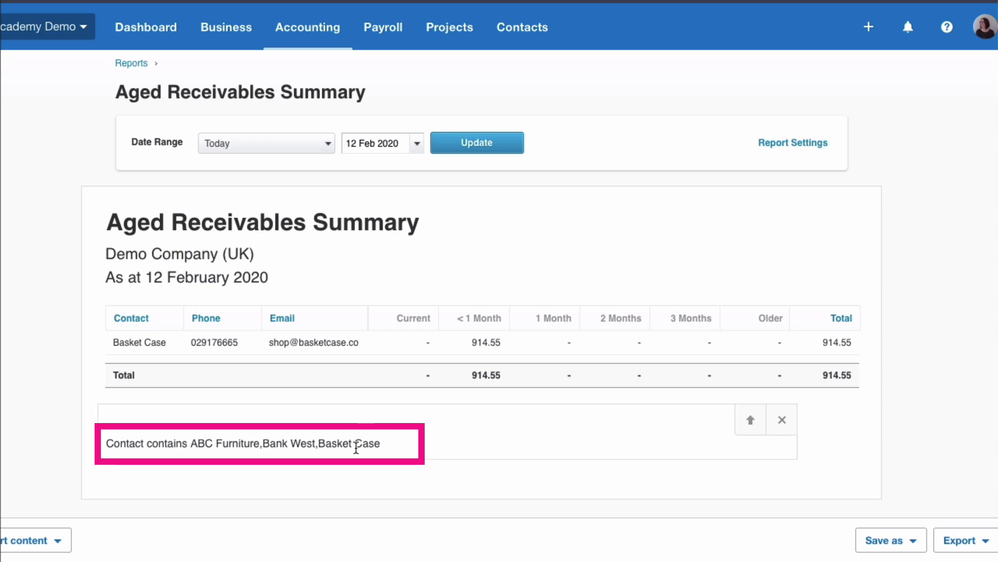
left_click(743, 421)
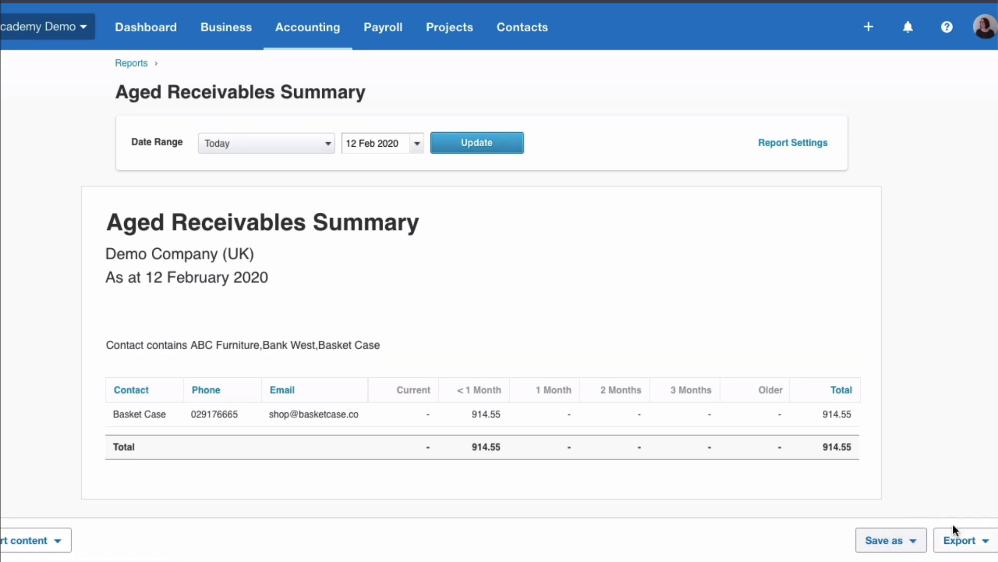
mouse_move(750, 322)
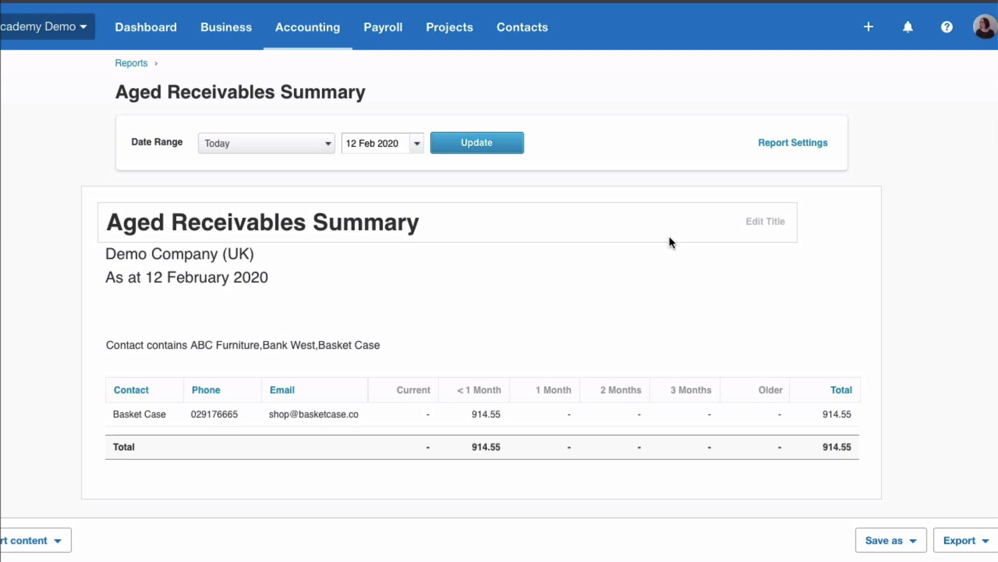
Reopen the Aged Receivables Summary from Reports and expand its Report Settings.
left_click(320, 37)
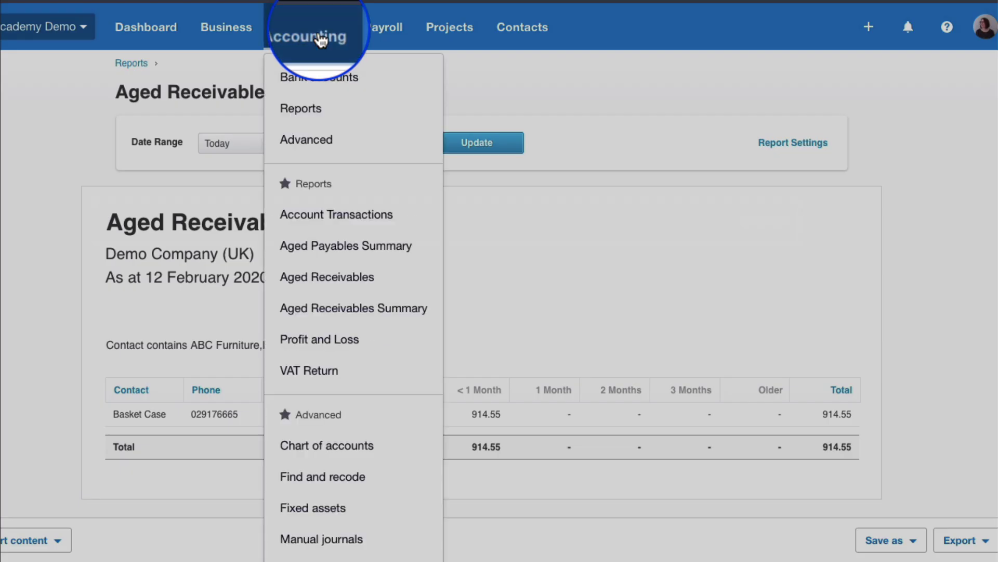
left_click(315, 107)
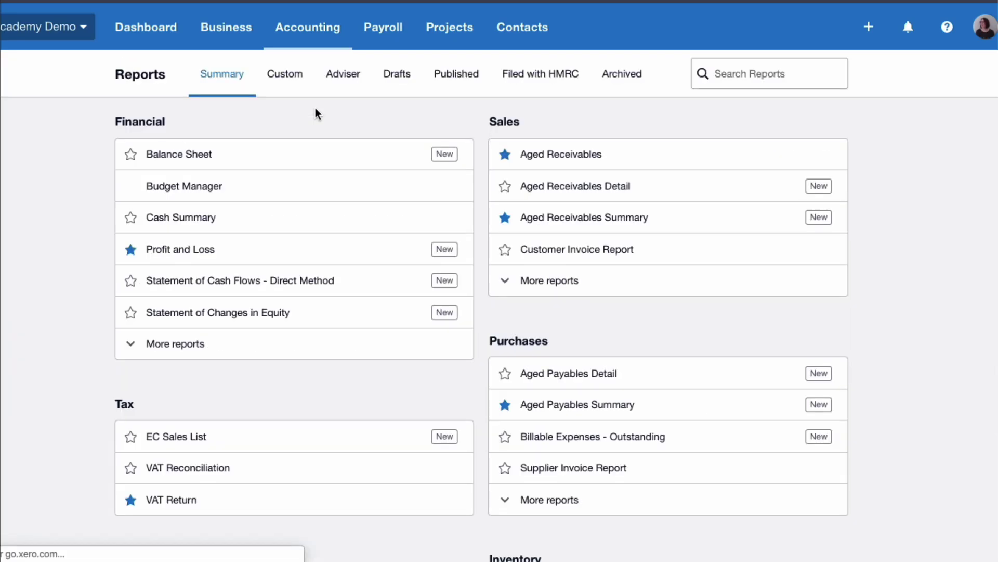
left_click(624, 227)
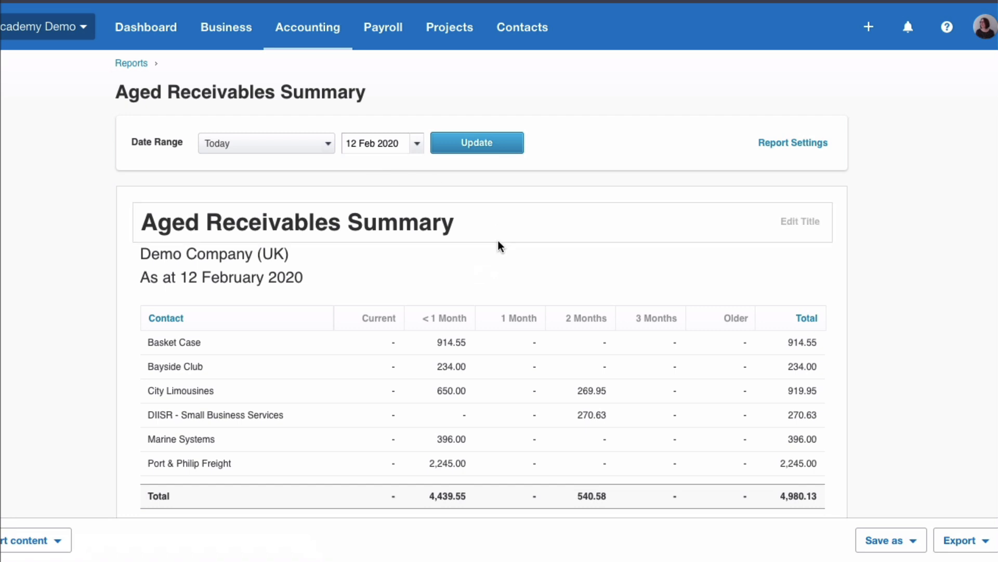
left_click(810, 151)
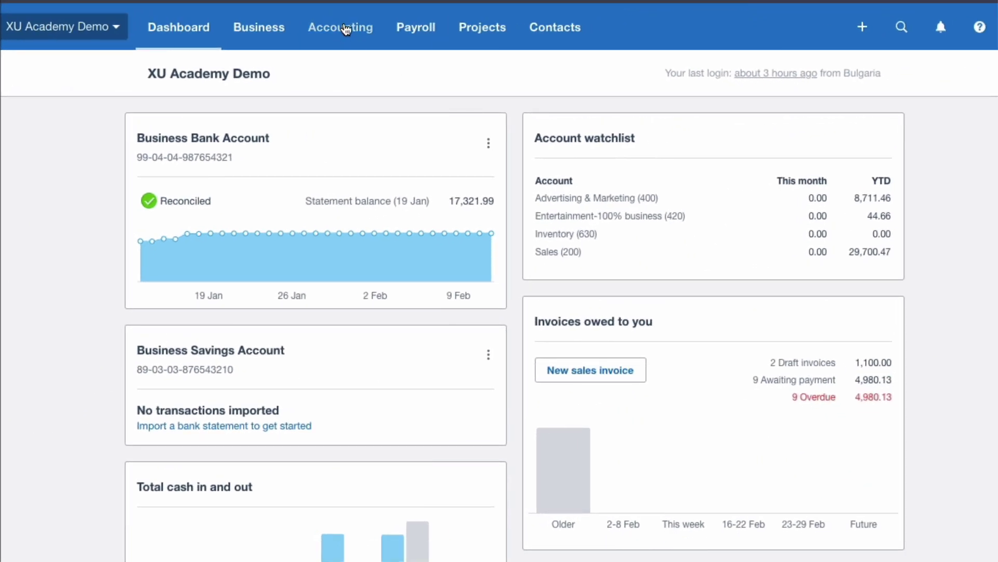
Open the Receivable Invoice Detail report from the additional Sales reports.
left_click(341, 29)
left_click(347, 110)
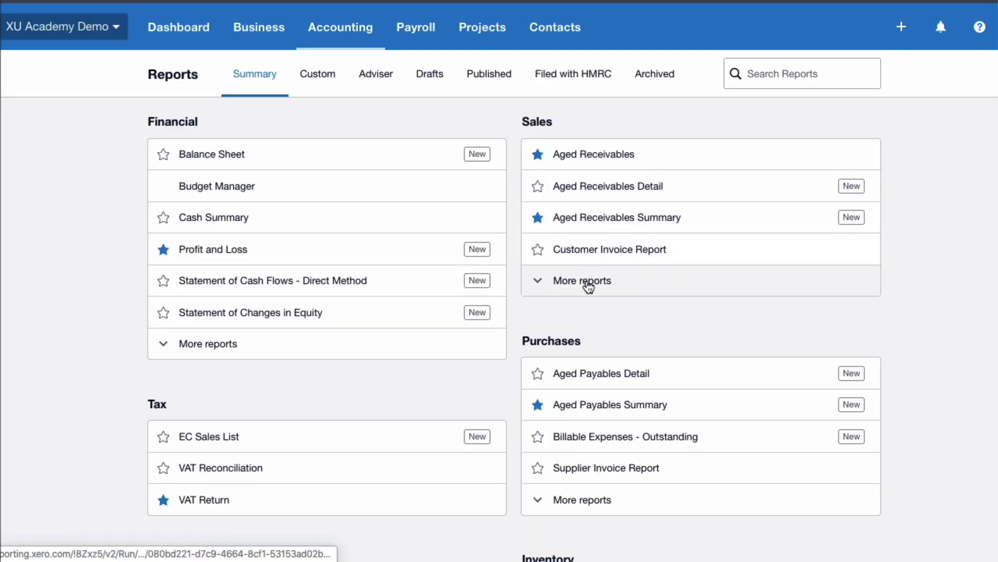
left_click(588, 288)
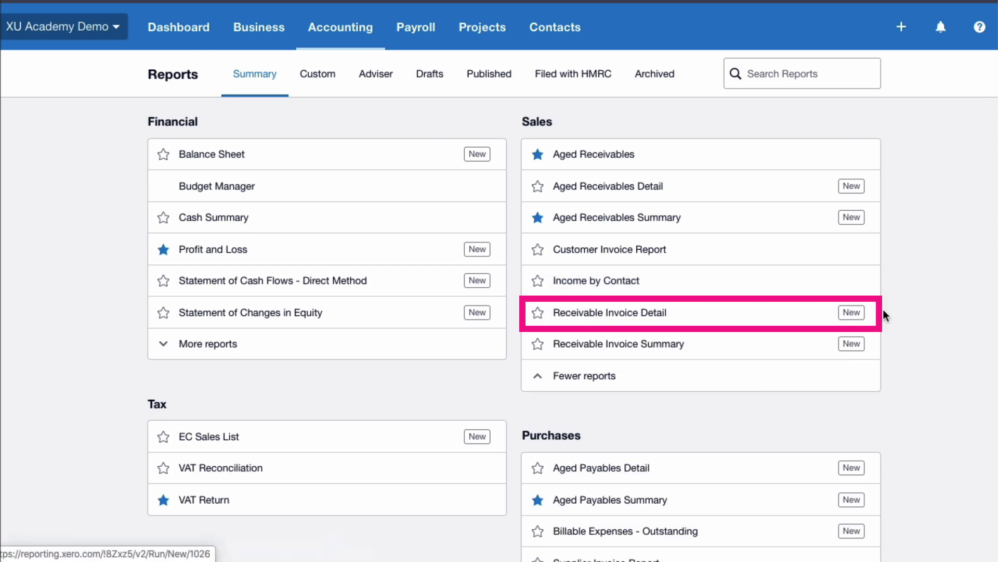
left_click(609, 314)
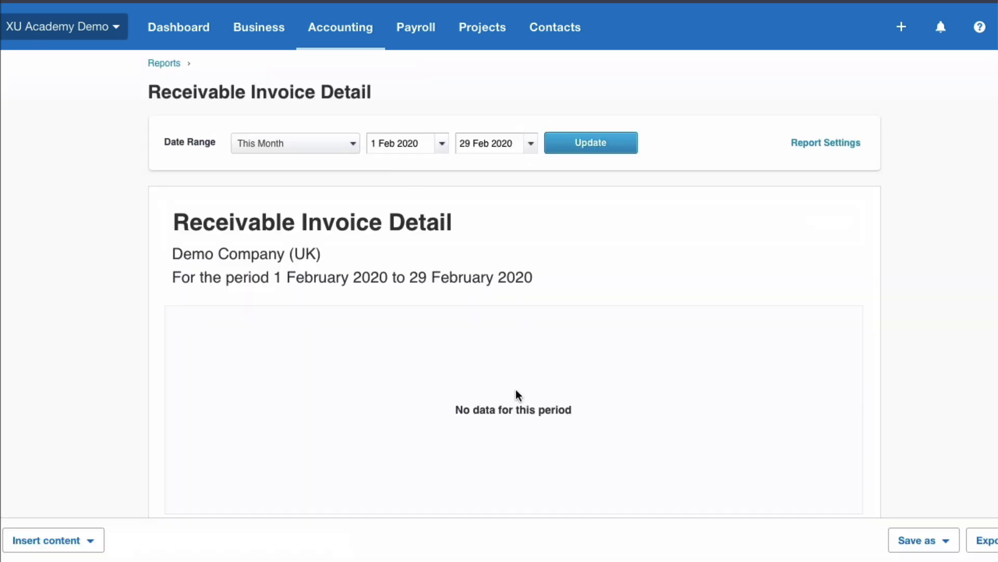
Run the report for Last Month, 1–31 January 2020.
left_click(354, 150)
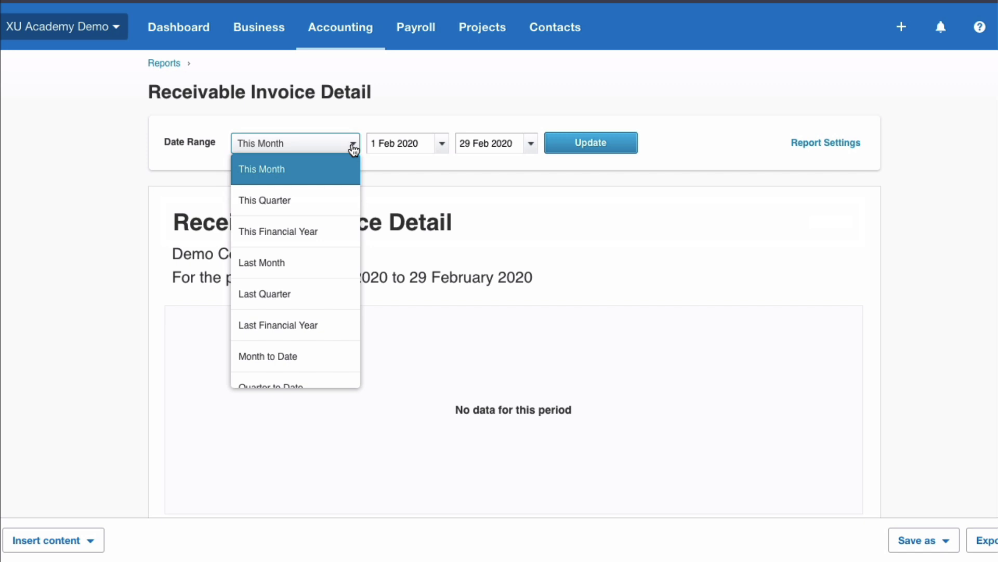
left_click(286, 263)
left_click(594, 145)
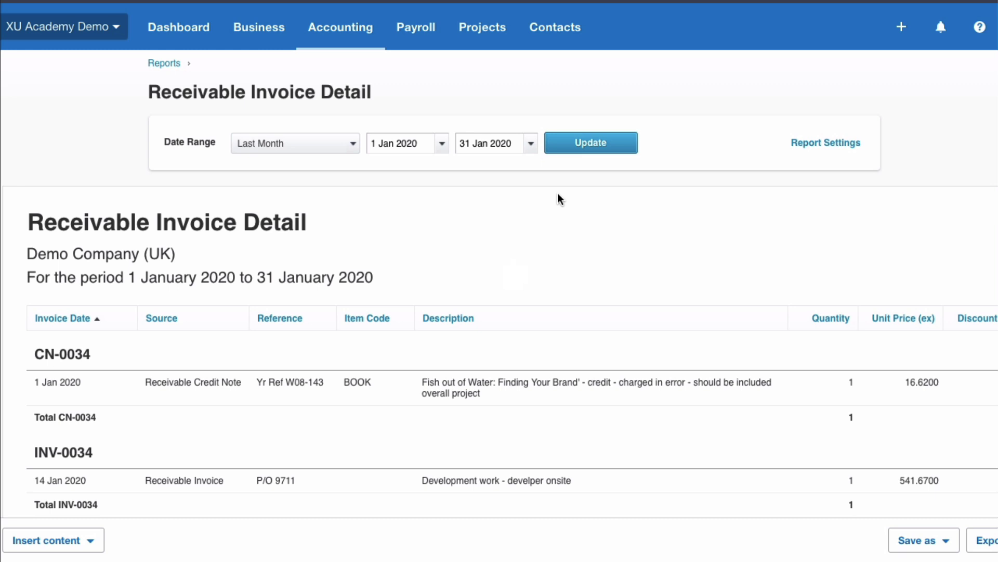
scroll(558, 199, "down", 2)
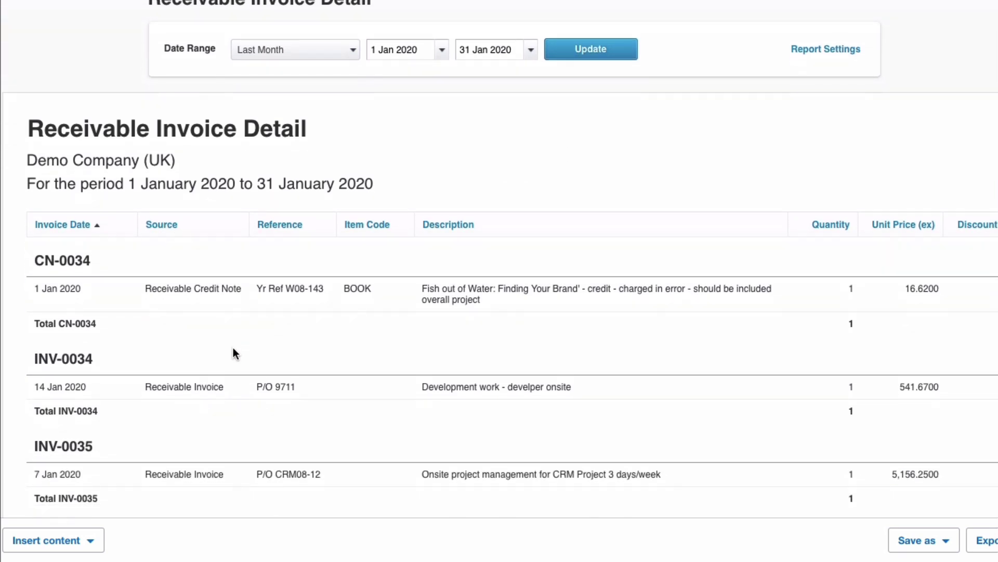
scroll(233, 353, "down", 1)
scroll(233, 348, "up", 6)
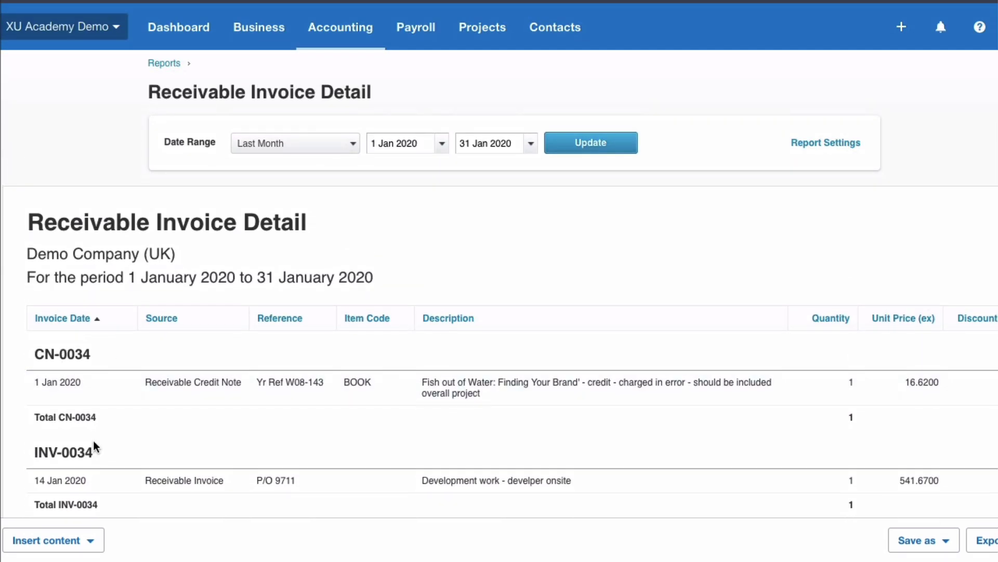
scroll(92, 441, "down", 3)
scroll(93, 445, "down", 2)
scroll(93, 447, "down", 1)
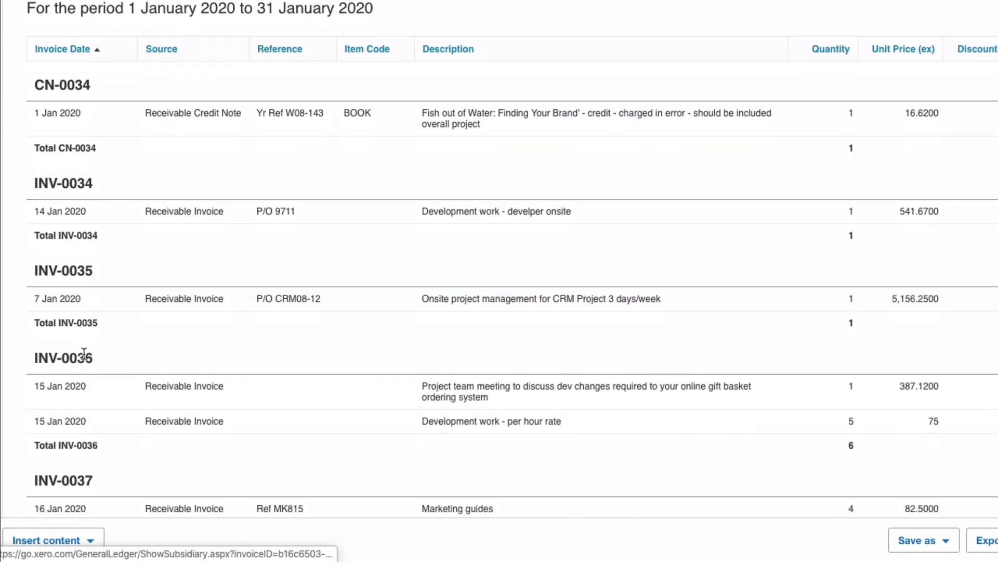
scroll(89, 354, "down", 3)
scroll(442, 288, "up", 9)
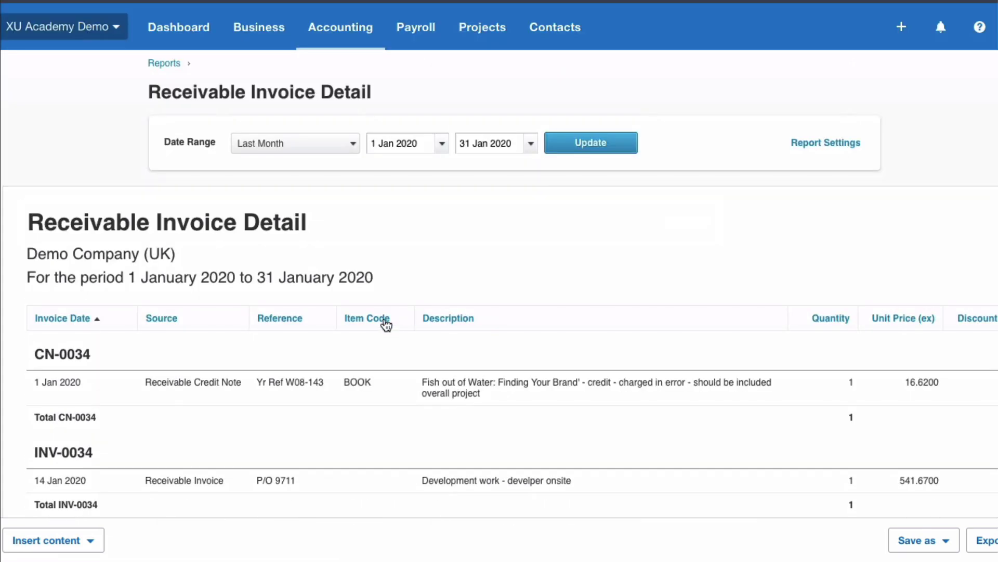
mouse_move(380, 318)
left_mouse_down()
mouse_move(312, 331)
mouse_move(387, 317)
left_mouse_up()
scroll(832, 319, "right", 5)
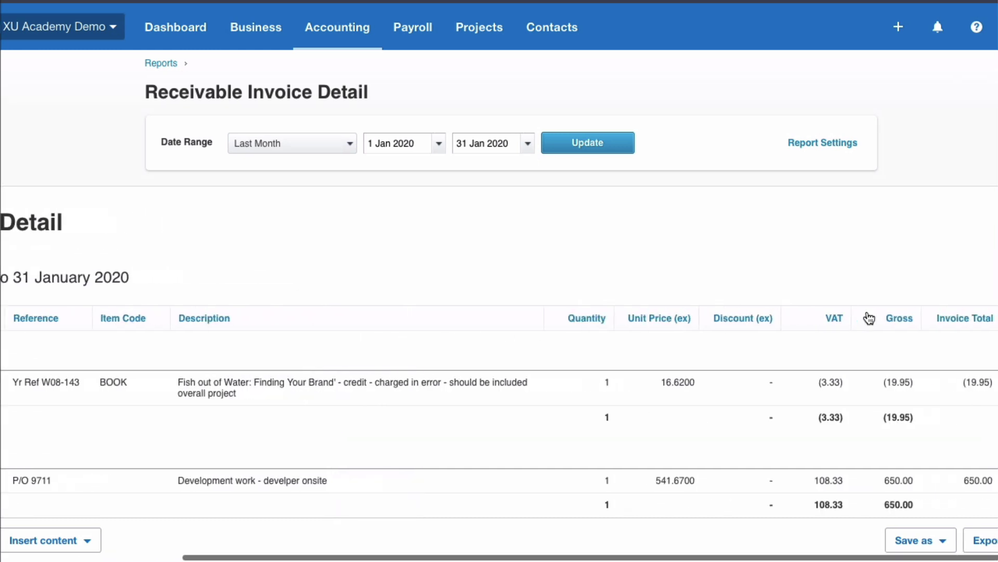
scroll(869, 318, "left", 5)
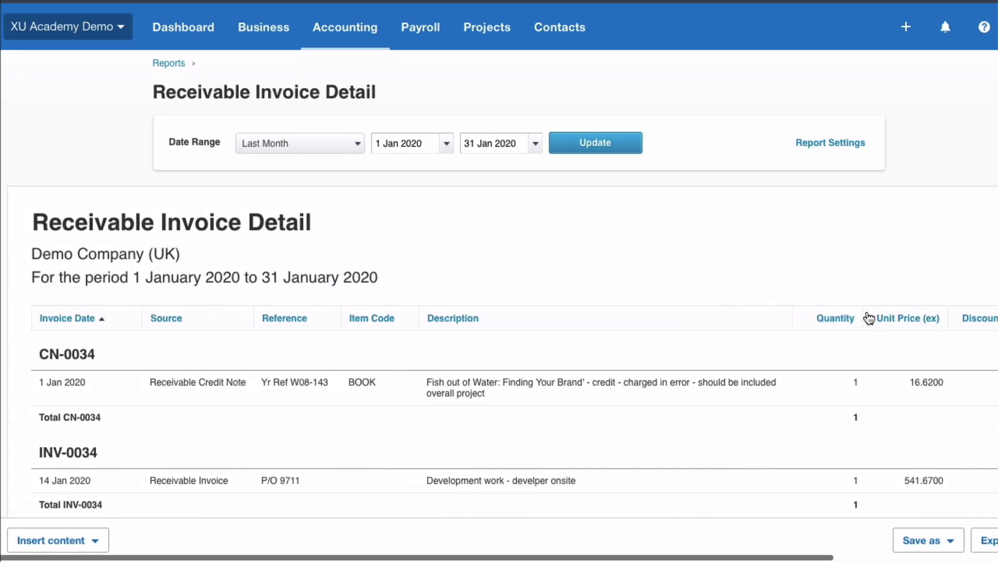
Tick the VAT Rate column in the report settings and update the report.
left_click(821, 148)
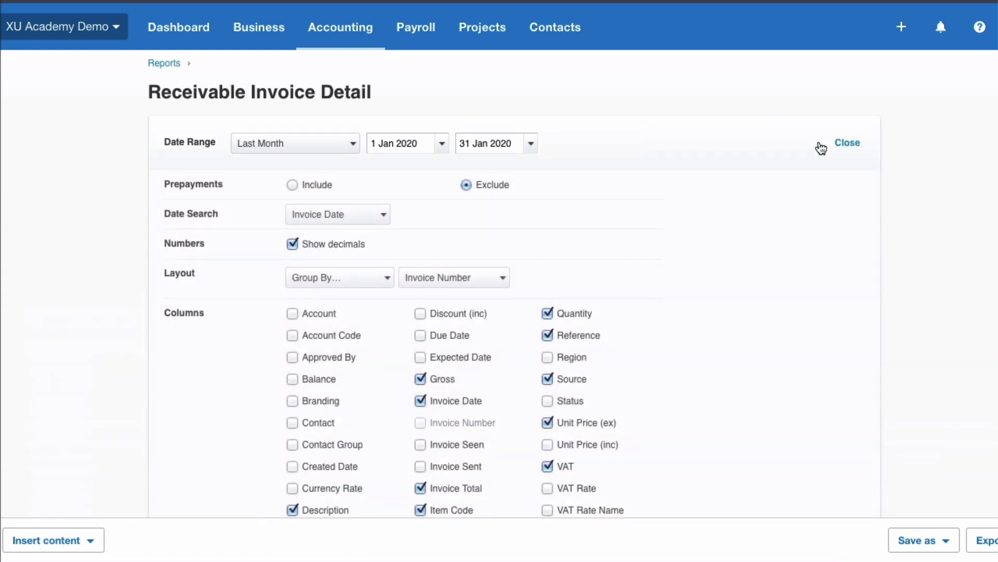
scroll(572, 224, "down", 3)
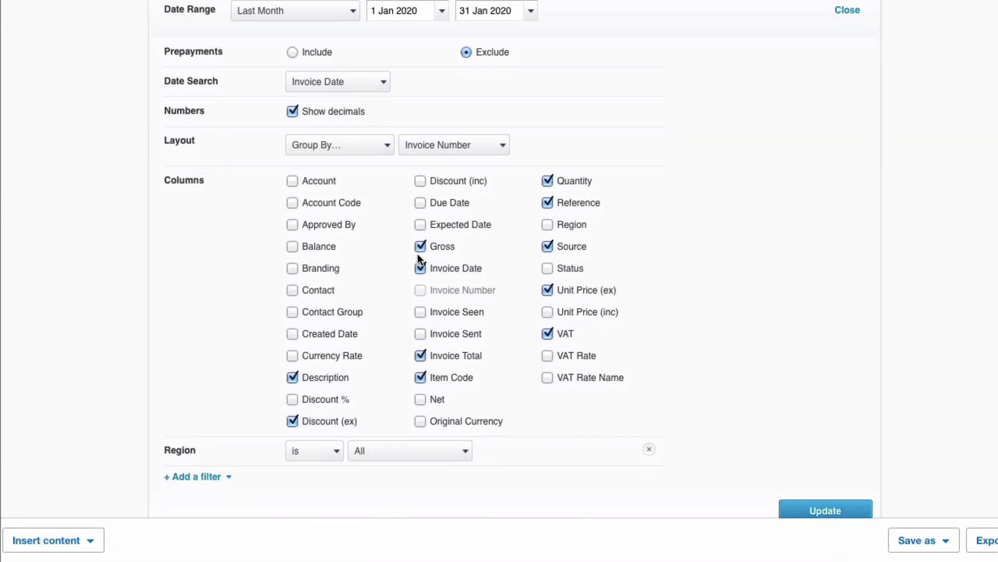
scroll(401, 264, "down", 1)
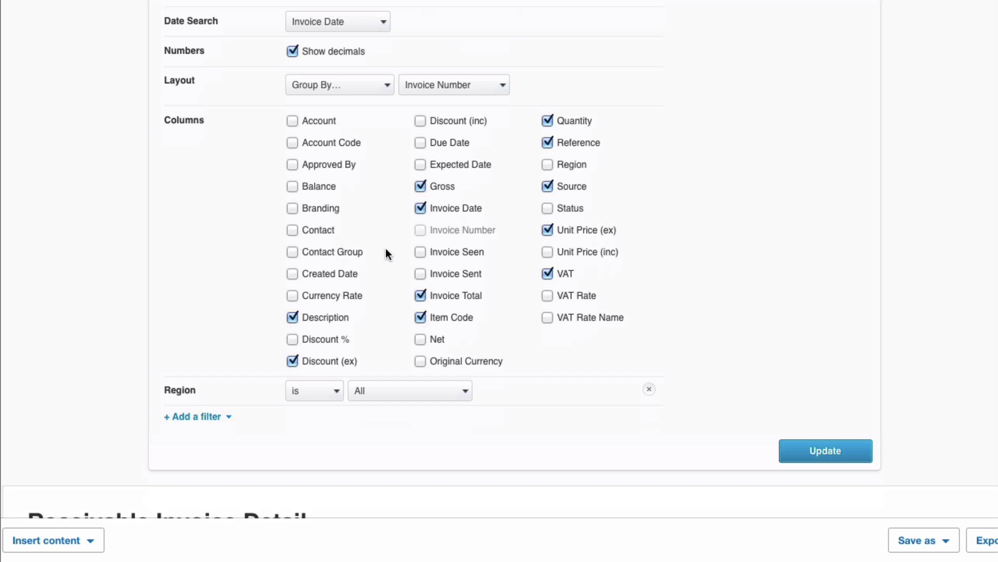
scroll(385, 253, "down", 1)
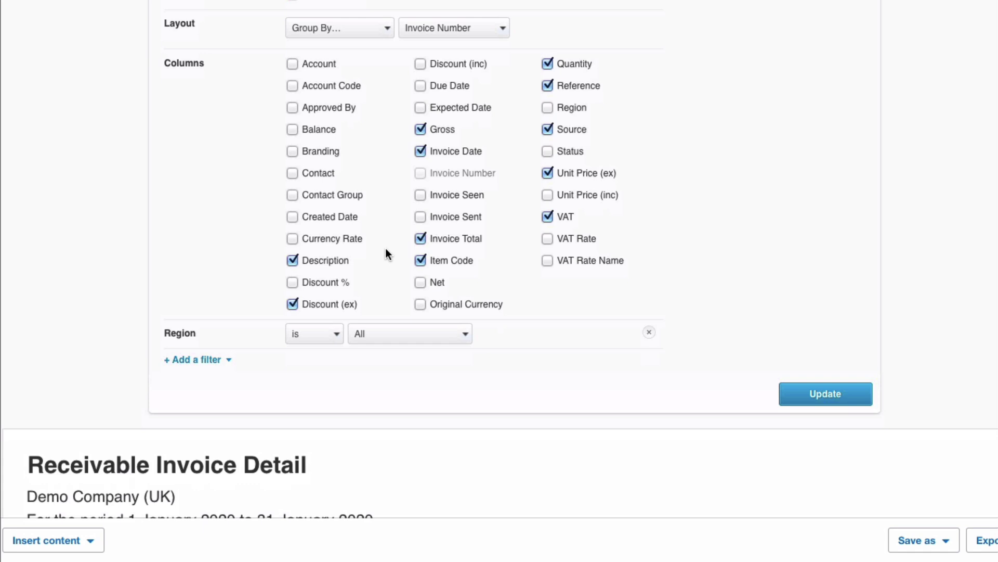
scroll(385, 249, "down", 2)
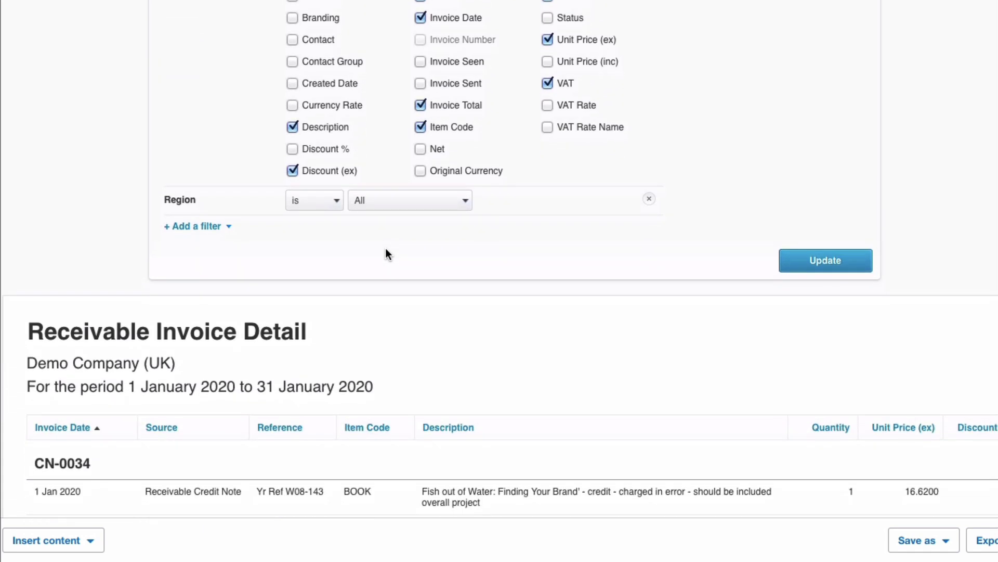
scroll(385, 253, "up", 4)
scroll(387, 255, "up", 1)
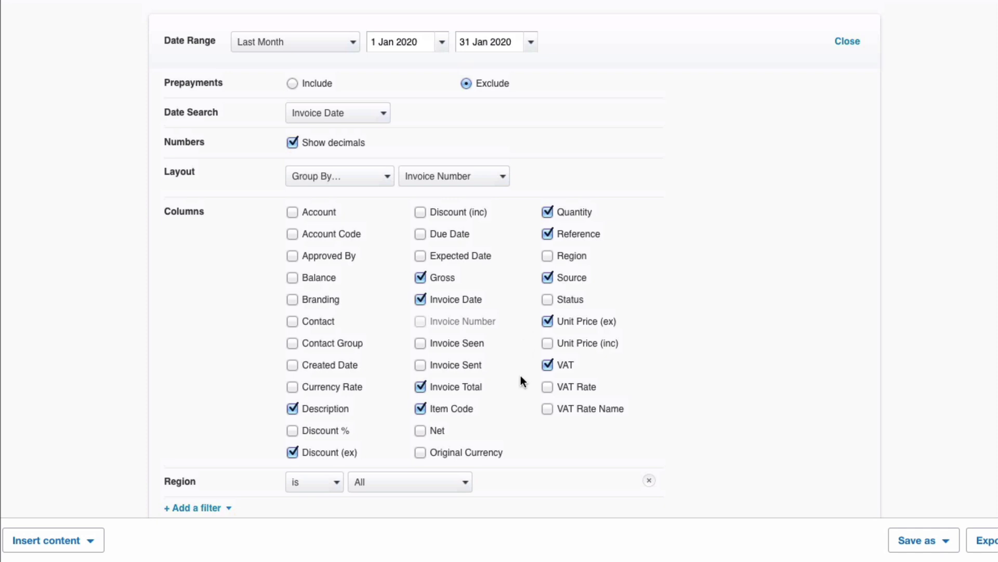
scroll(520, 375, "down", 1)
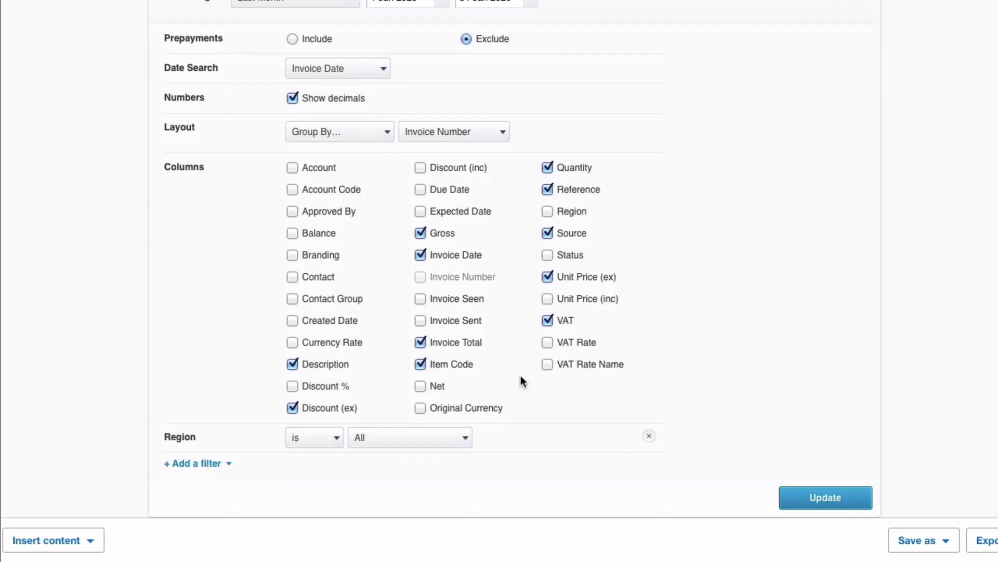
scroll(520, 375, "down", 1)
scroll(520, 375, "up", 1)
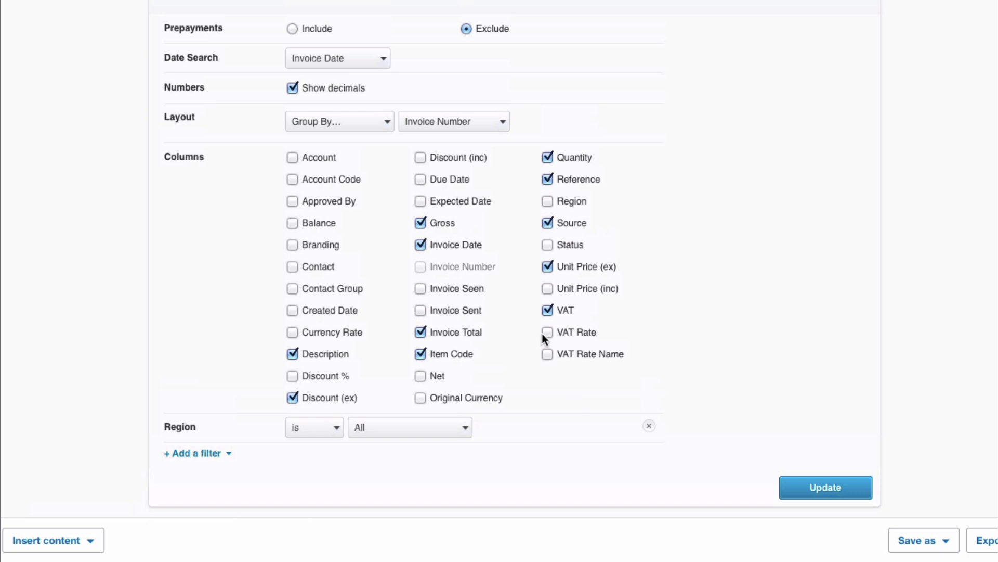
left_click(813, 484)
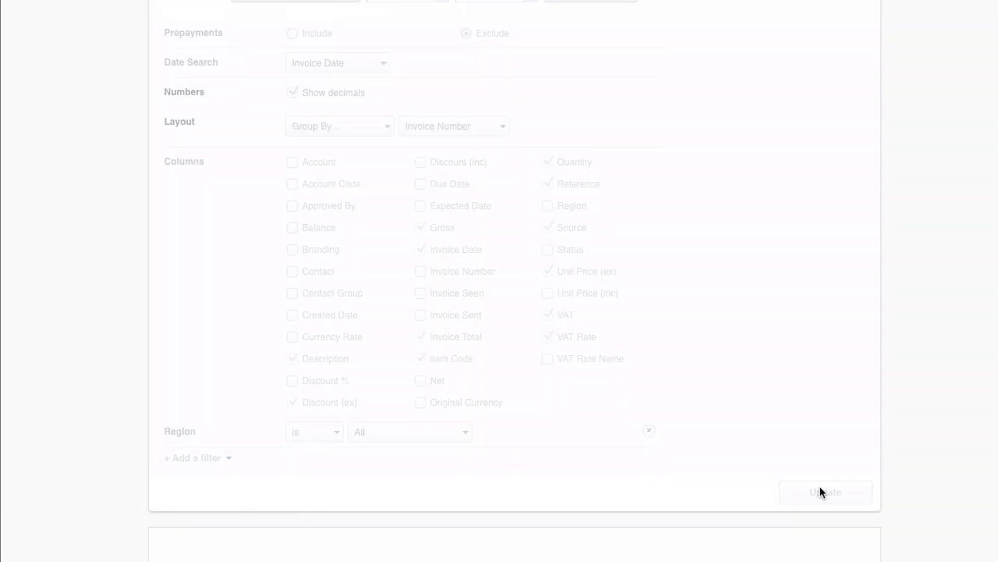
Drag the VAT Rate column header so it sits just before VAT.
scroll(735, 356, "right", 2)
scroll(735, 356, "right", 6)
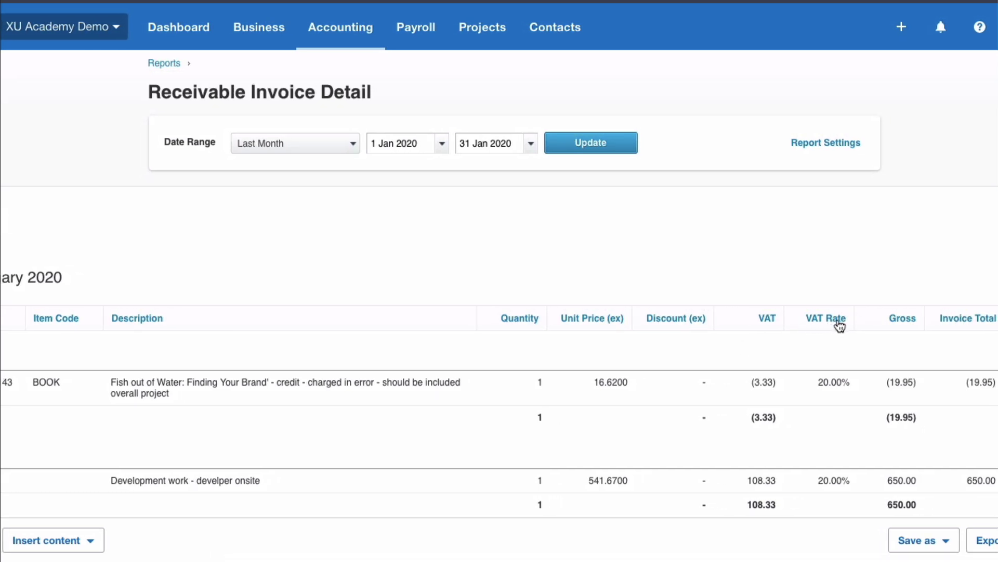
left_click_drag(832, 327, 748, 333)
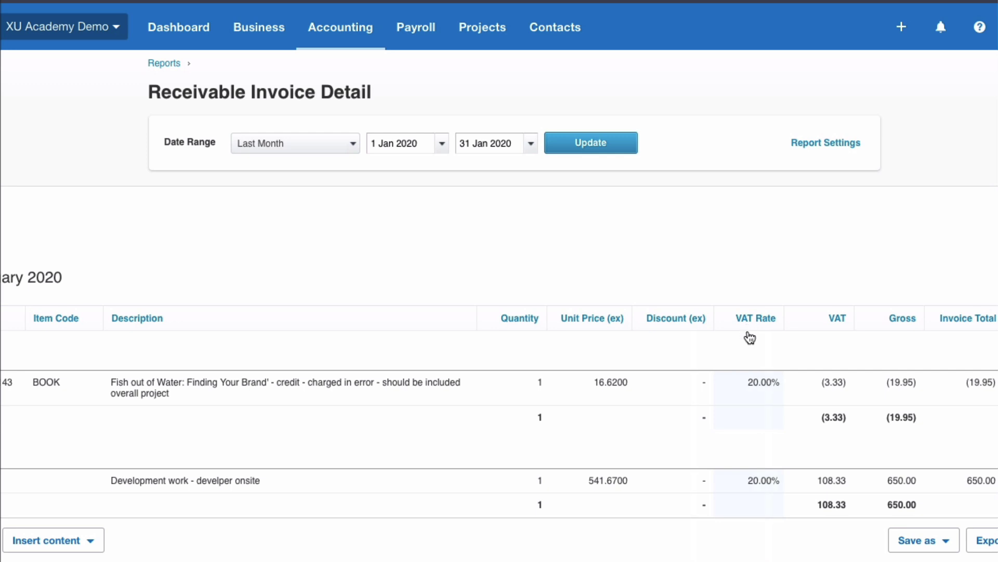
scroll(728, 413, "down", 3)
scroll(728, 413, "up", 4)
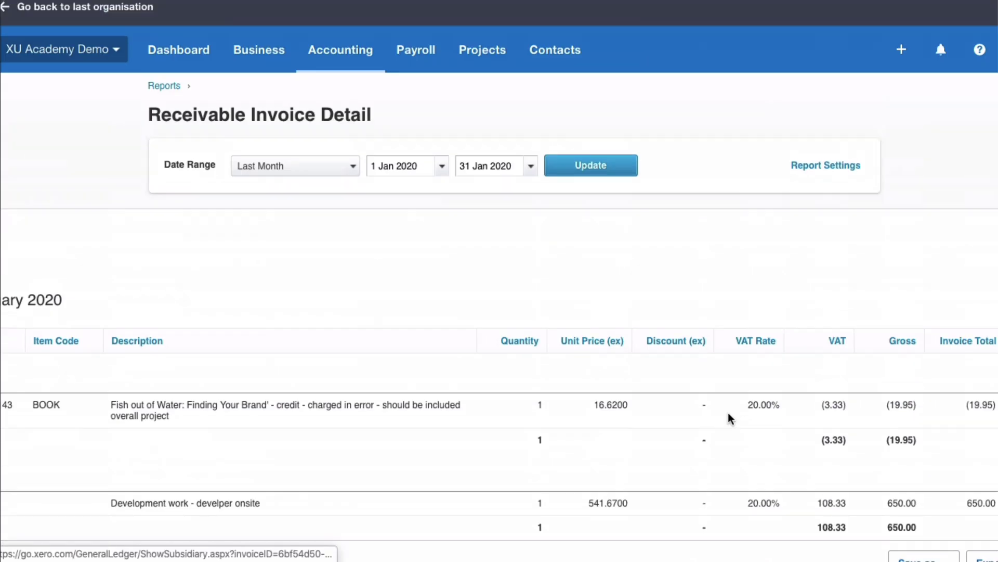
Reopen the report settings, look over the layout options without changing them, then close.
left_click(816, 145)
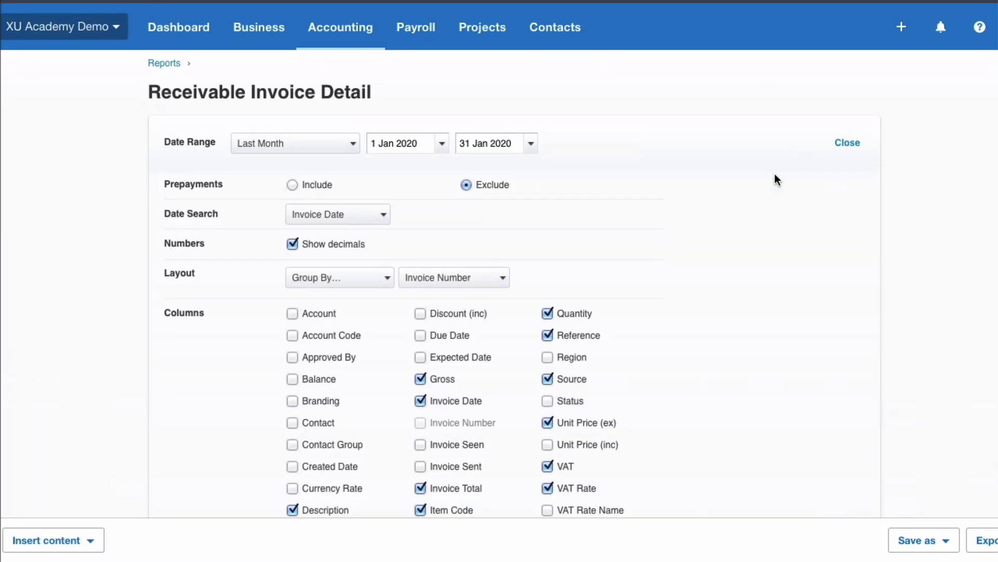
scroll(443, 358, "down", 2)
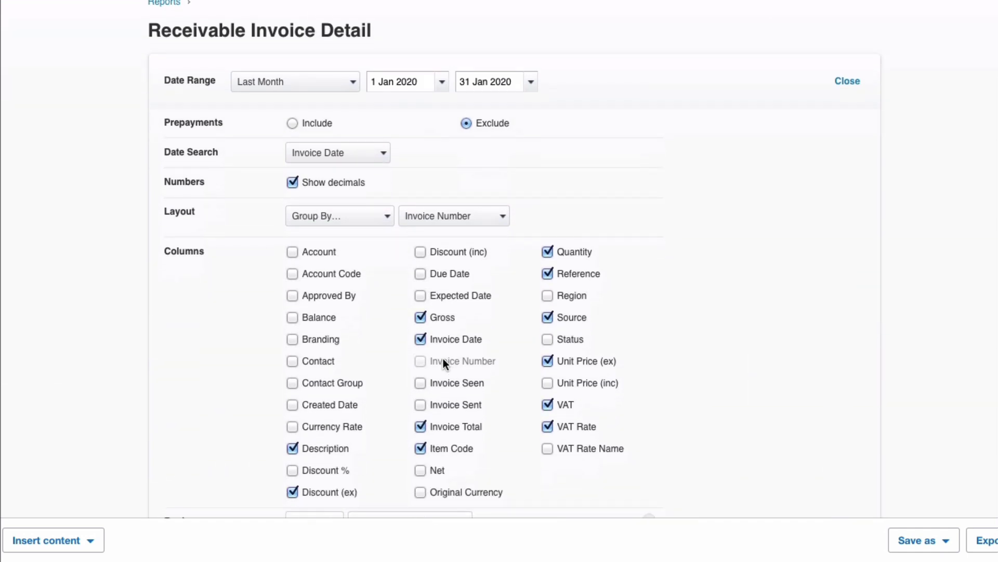
left_click(385, 218)
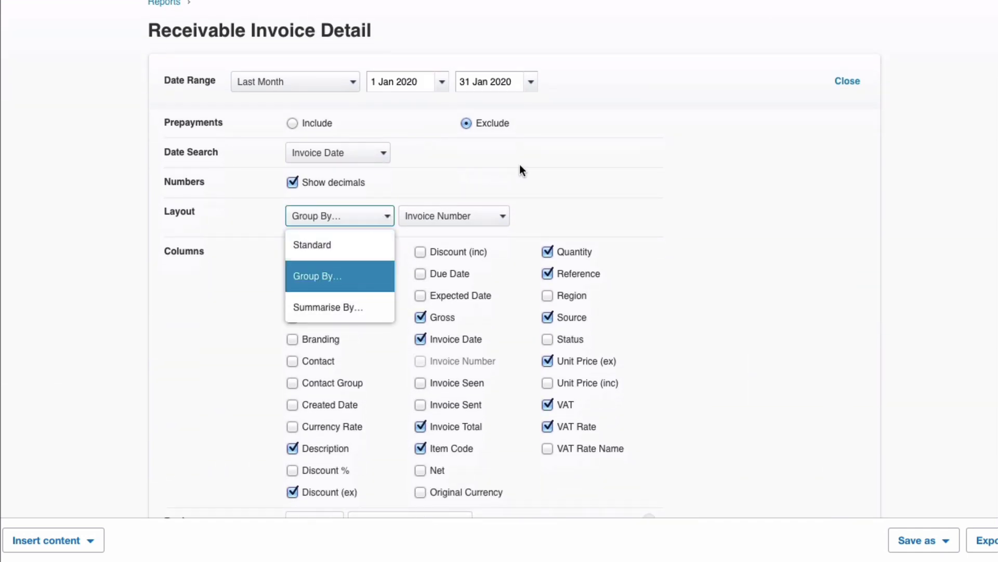
left_click(536, 177)
scroll(536, 200, "up", 2)
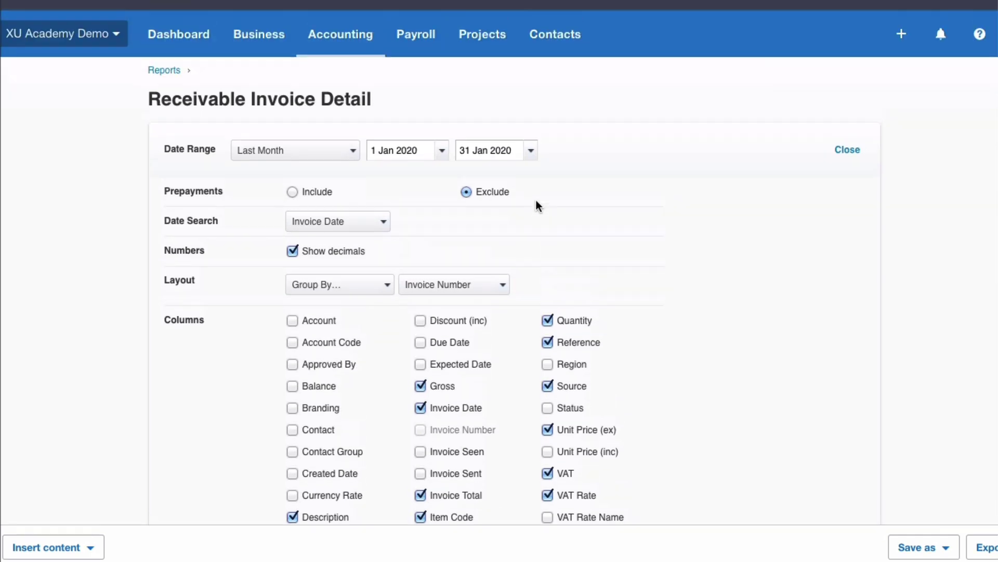
left_click(843, 148)
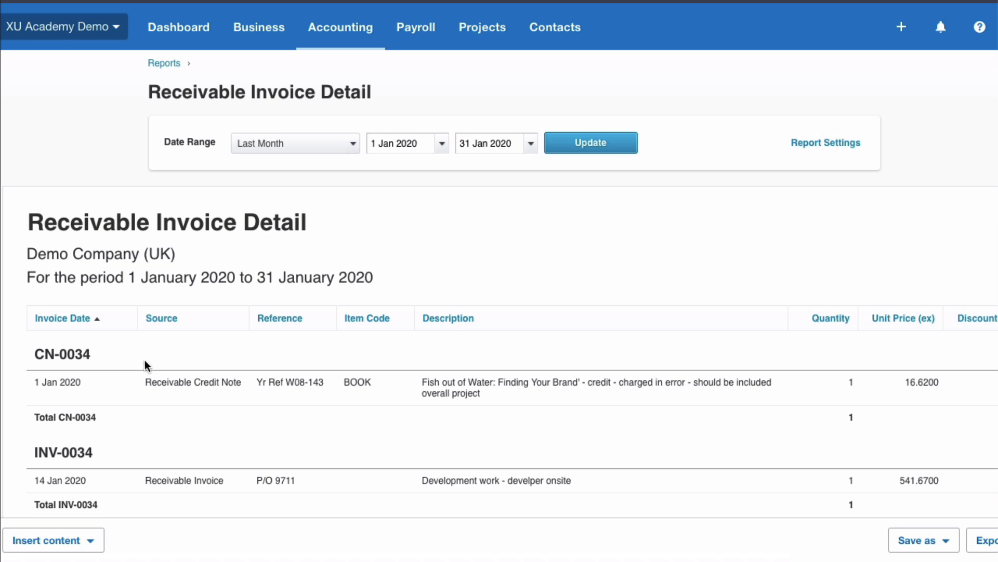
scroll(144, 361, "down", 6)
scroll(145, 360, "up", 6)
Change the layout from Group By to Standard and update, so each line shows its invoice number.
left_click(827, 150)
left_click(385, 287)
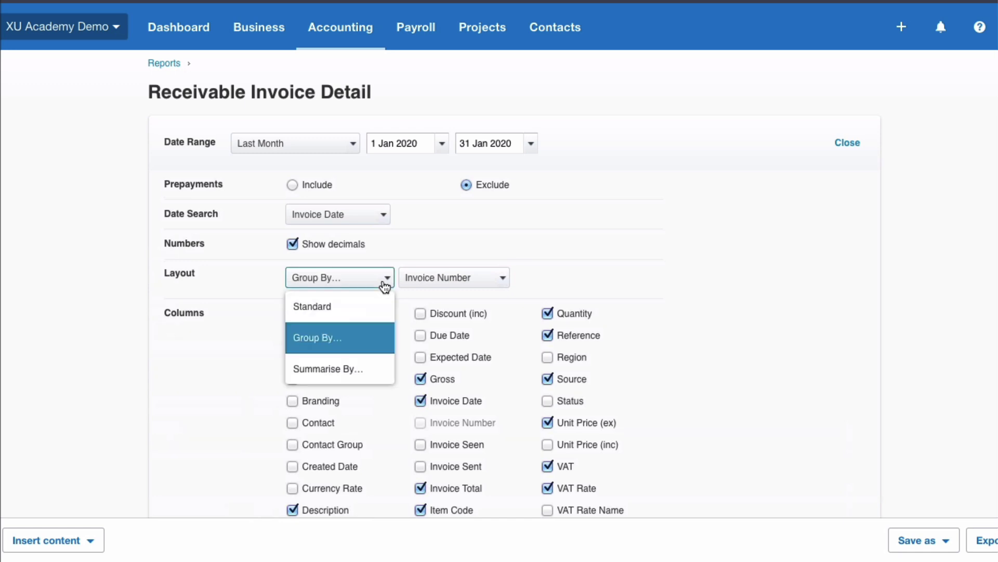
left_click(331, 309)
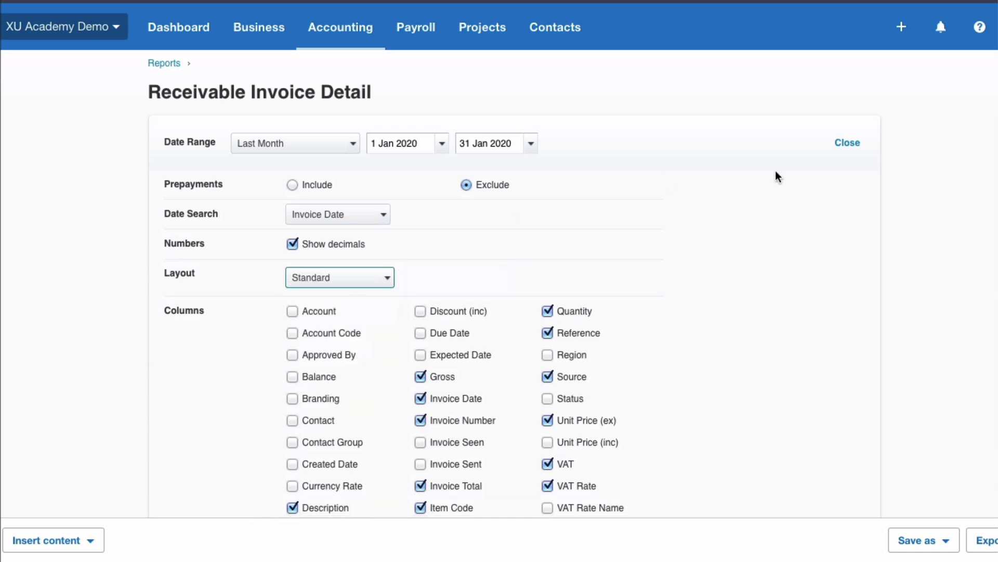
scroll(798, 261, "down", 7)
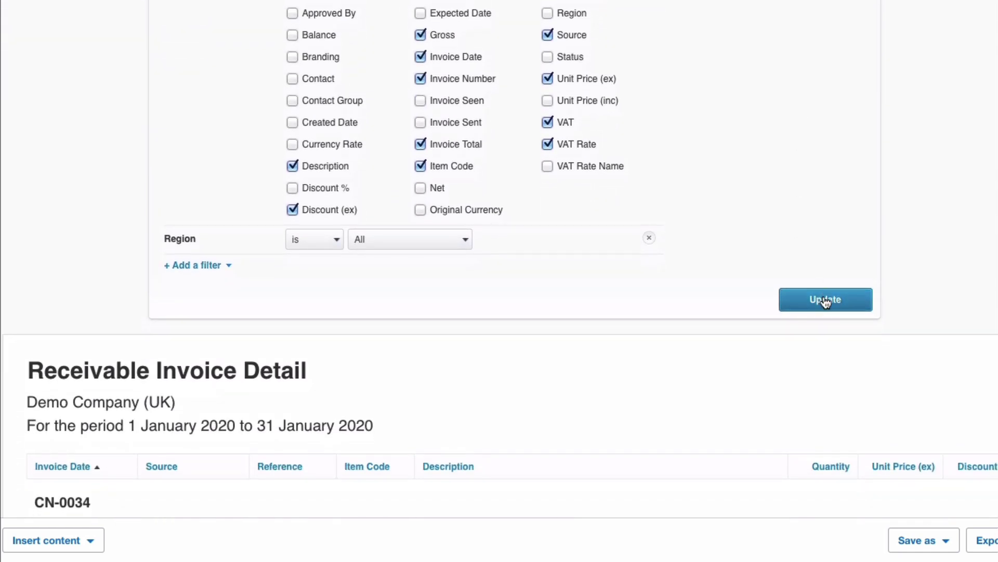
left_click(824, 299)
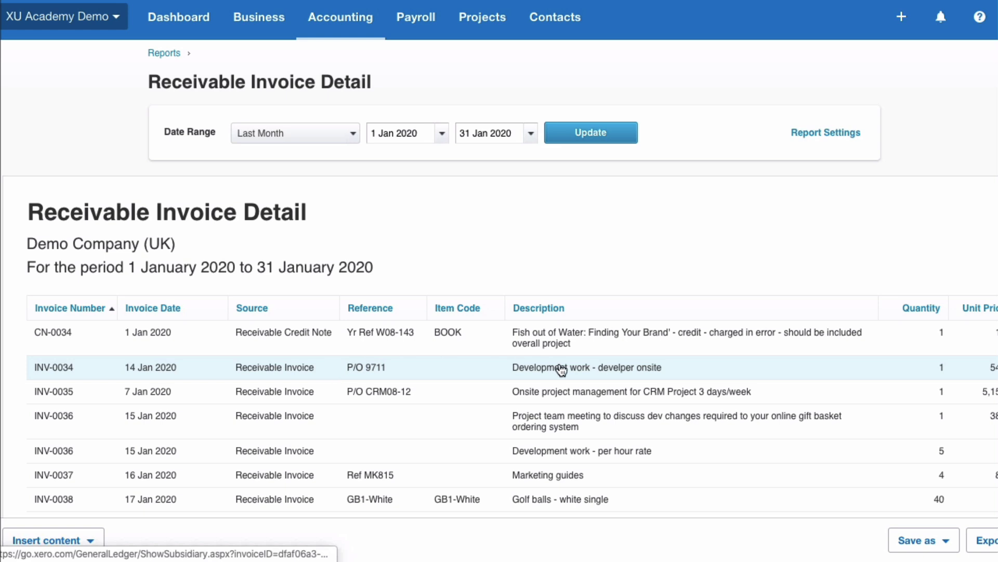
scroll(562, 370, "right", 5)
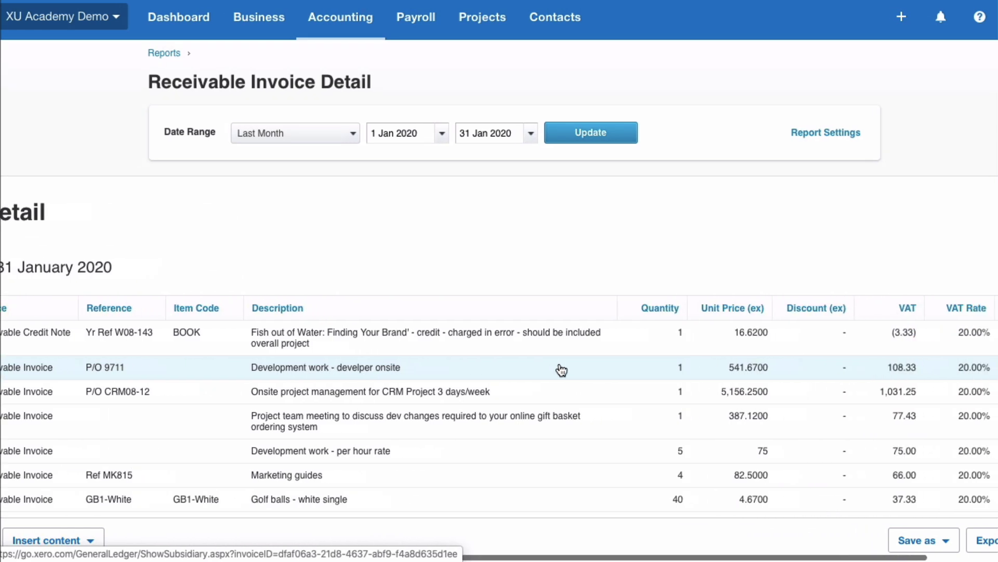
scroll(562, 369, "right", 3)
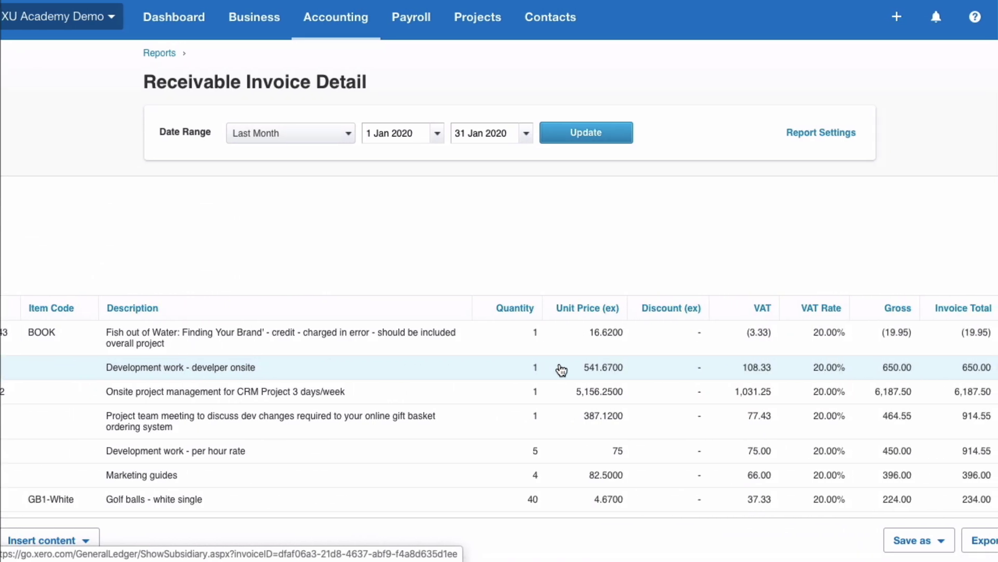
scroll(561, 370, "down", 2)
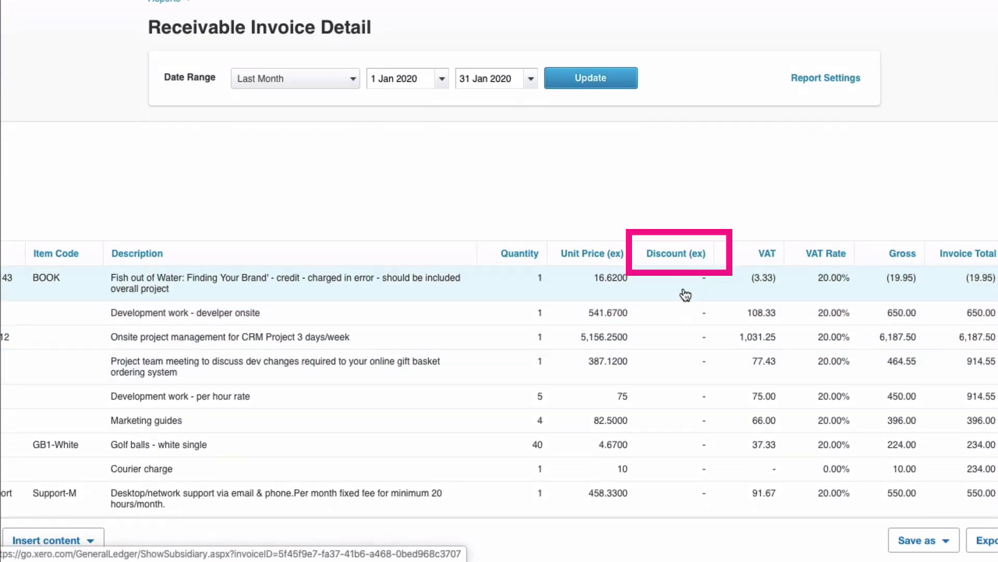
scroll(685, 294, "up", 2)
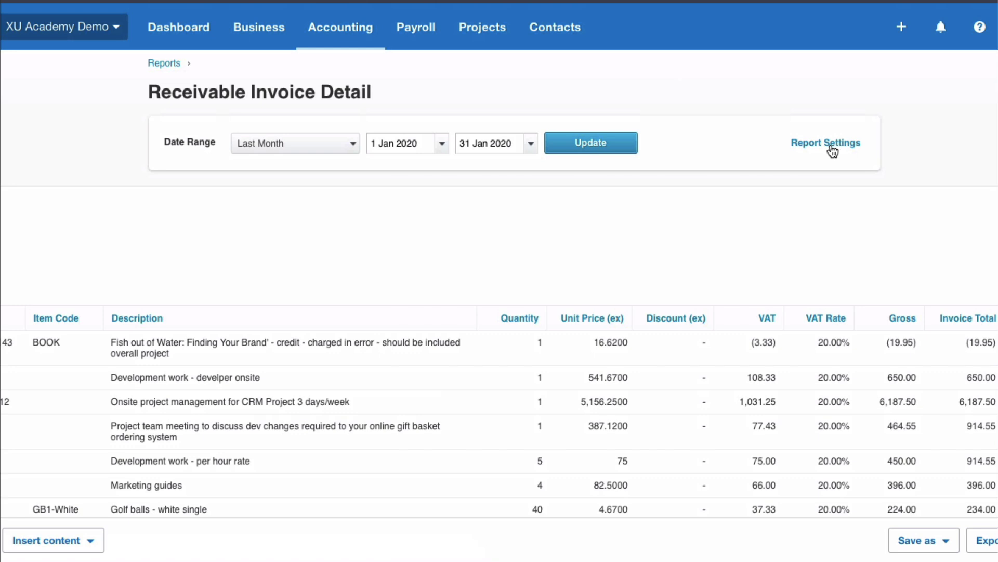
Remove the Discount (ex) column from the report and update it.
left_click(832, 151)
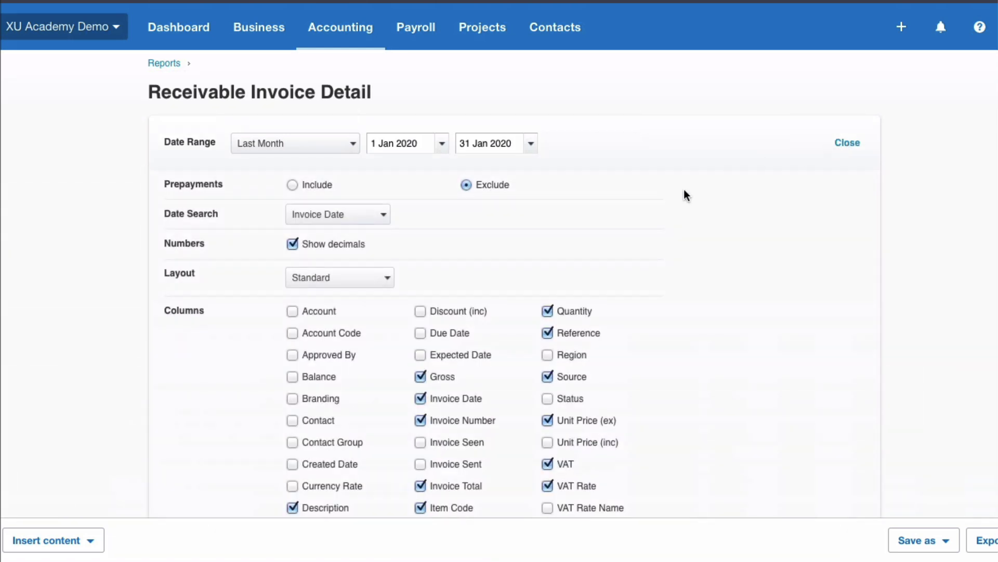
scroll(328, 464, "down", 2)
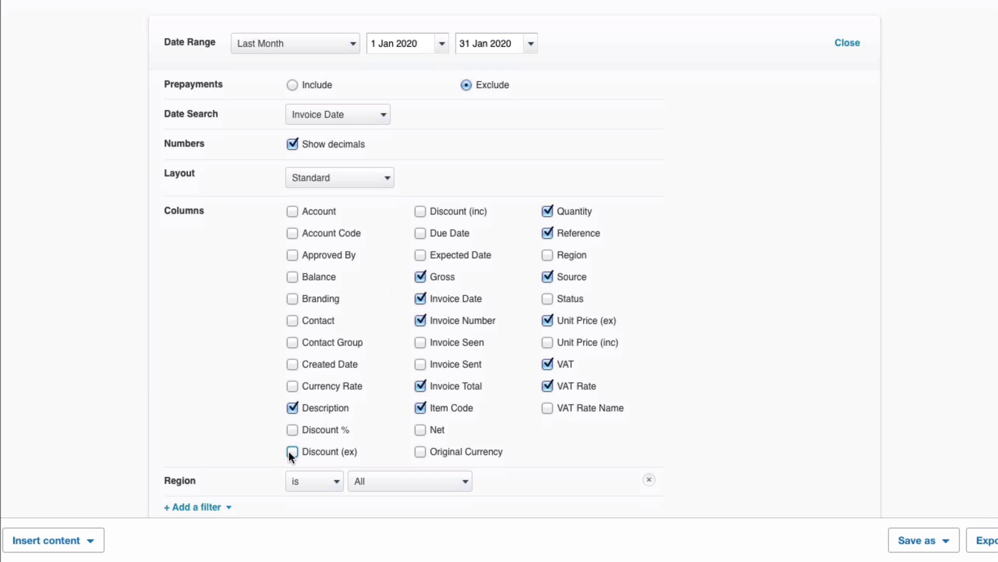
scroll(636, 287, "down", 5)
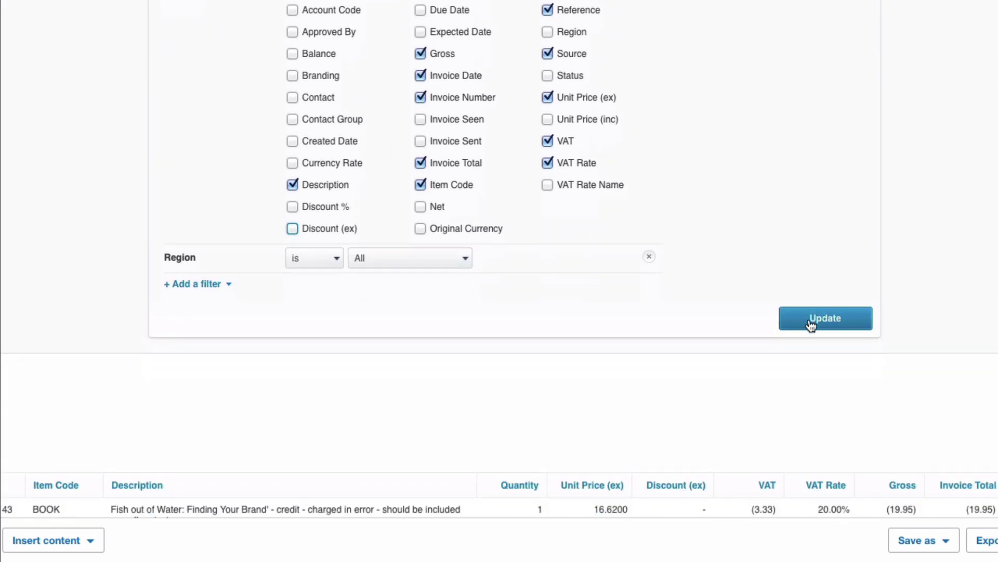
left_click(811, 323)
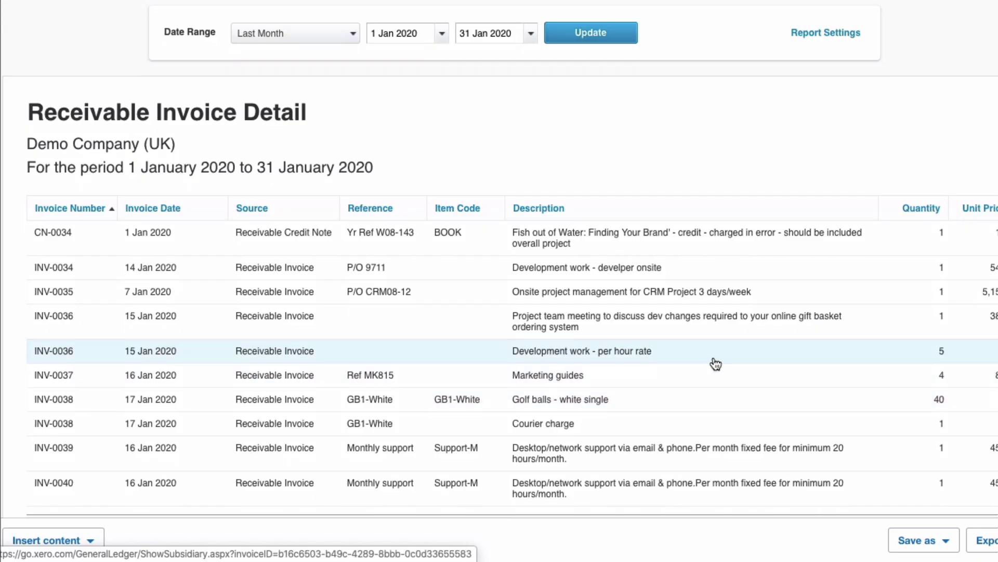
scroll(716, 364, "right", 3)
scroll(716, 364, "right", 10)
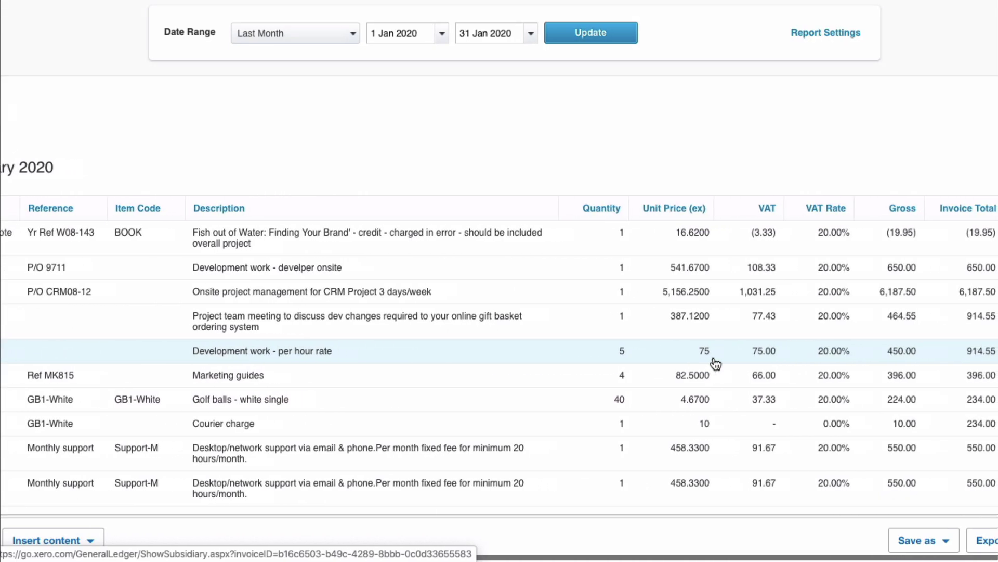
scroll(716, 364, "left", 2)
scroll(716, 364, "down", 1)
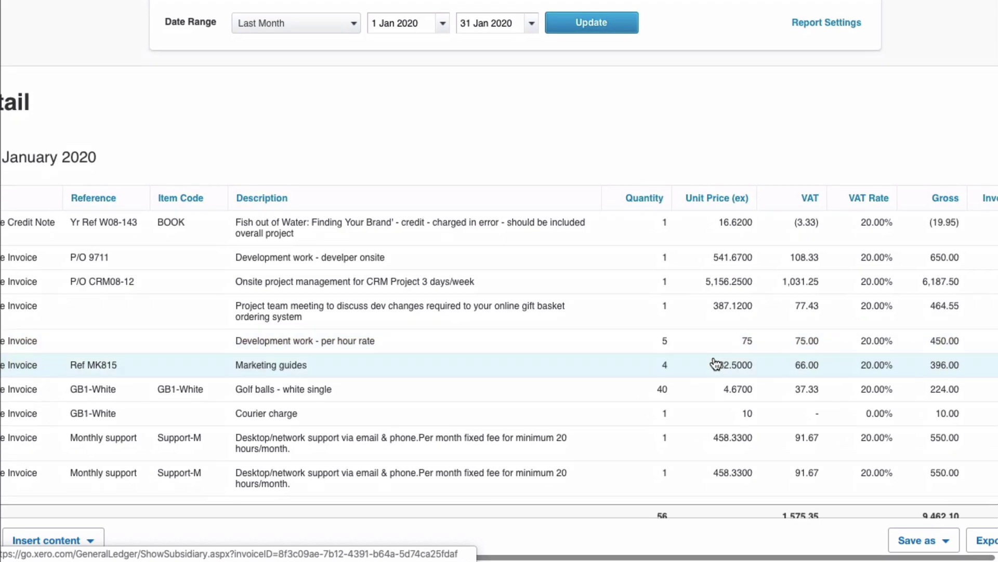
scroll(716, 364, "left", 10)
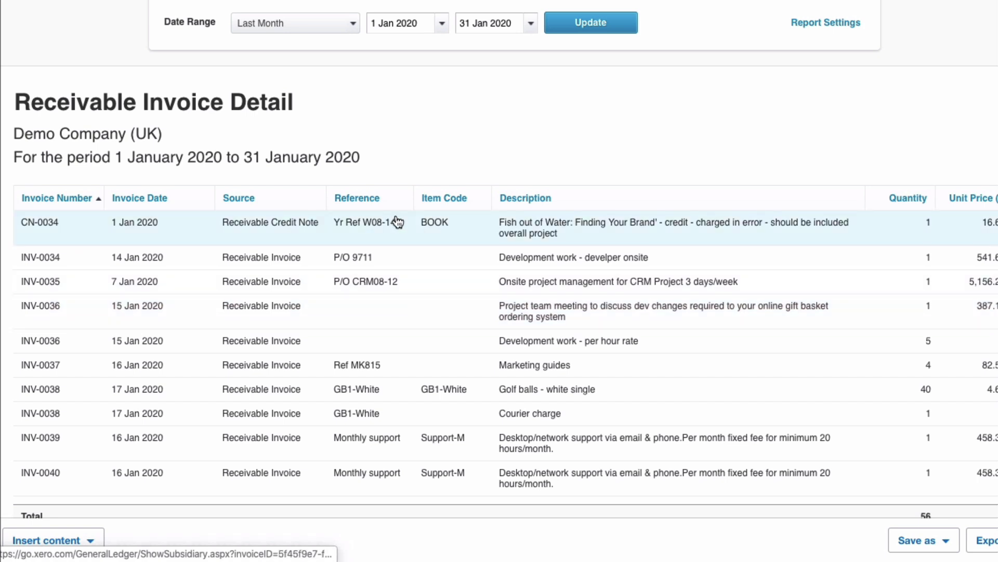
scroll(410, 208, "up", 1)
Untick the Source column in the report settings and update.
left_click(831, 66)
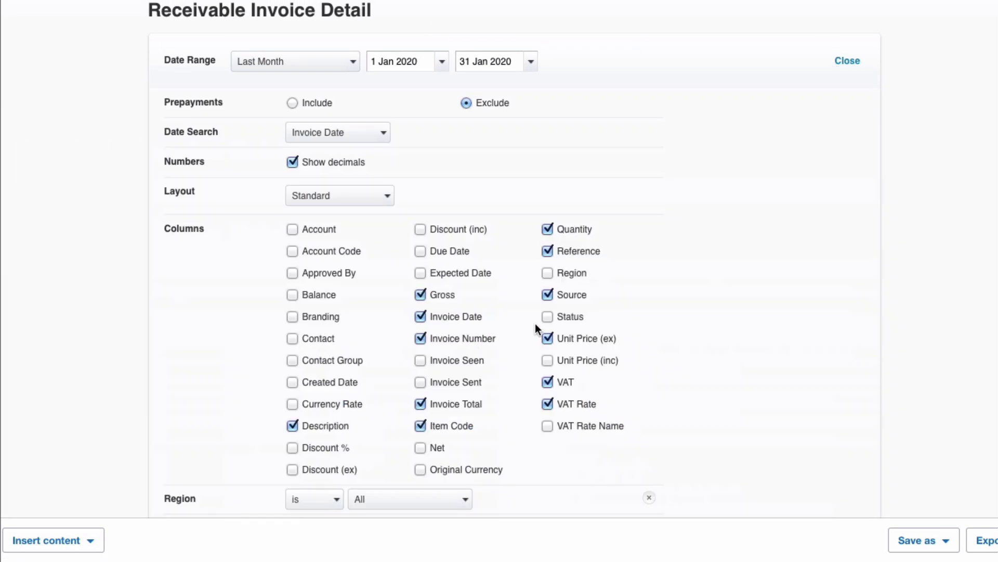
scroll(546, 294, "down", 4)
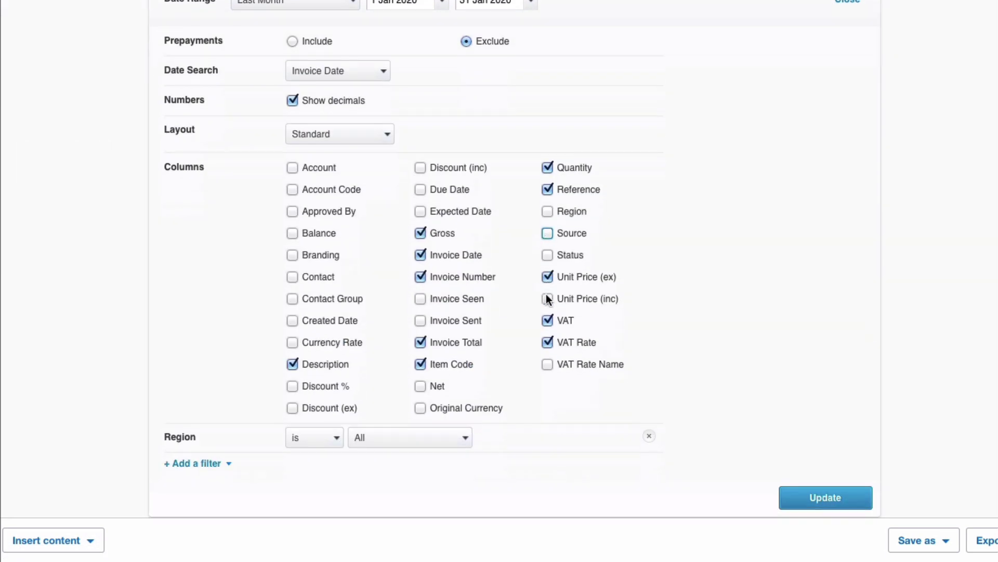
left_click(806, 390)
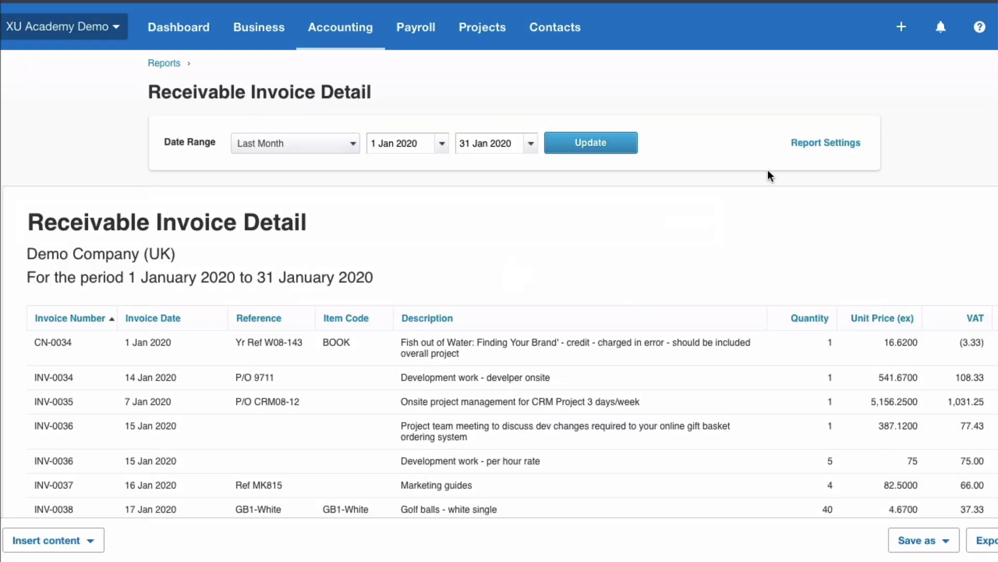
Set the layout to Group By with Invoice Number as the grouping field.
left_click(836, 148)
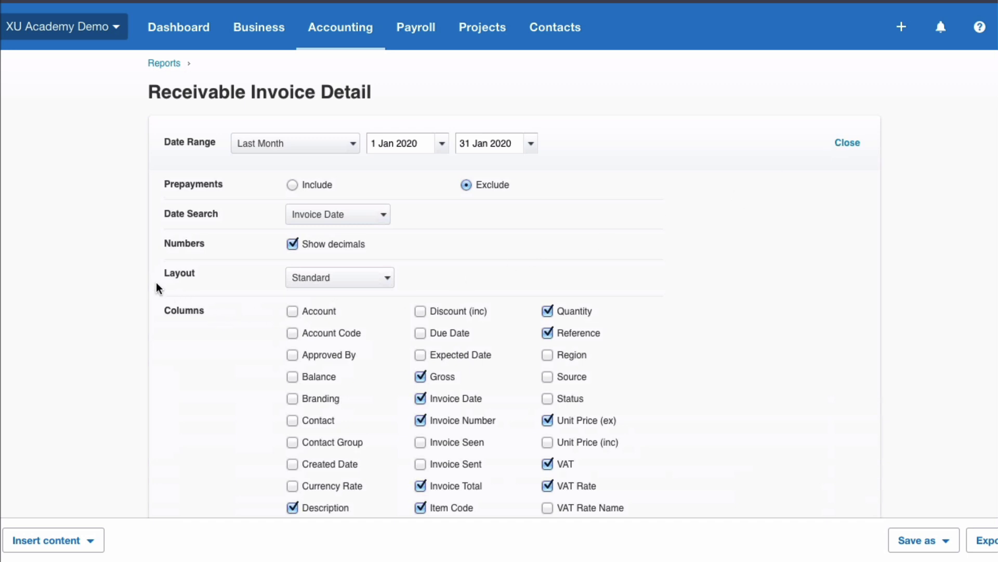
left_click(389, 282)
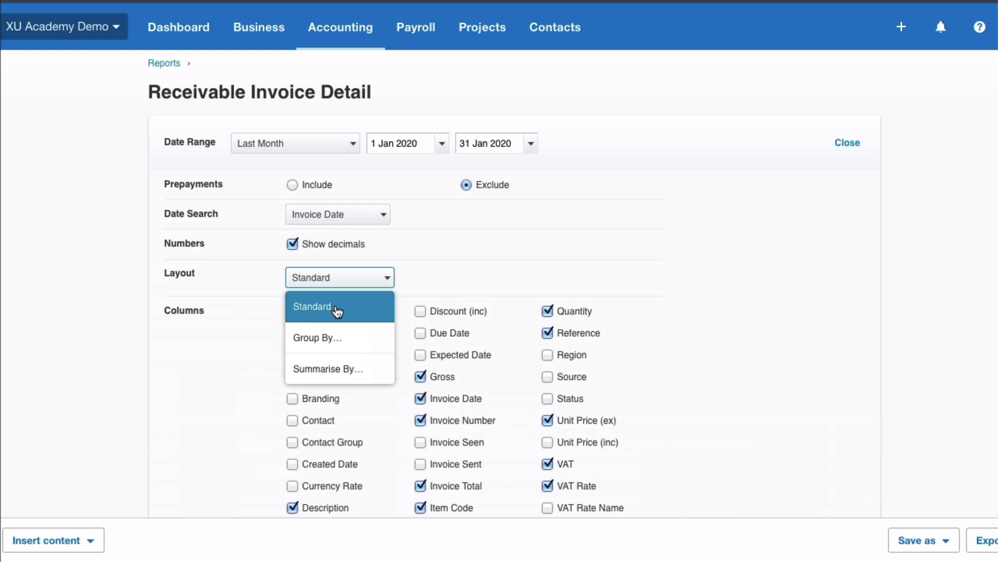
left_click(336, 339)
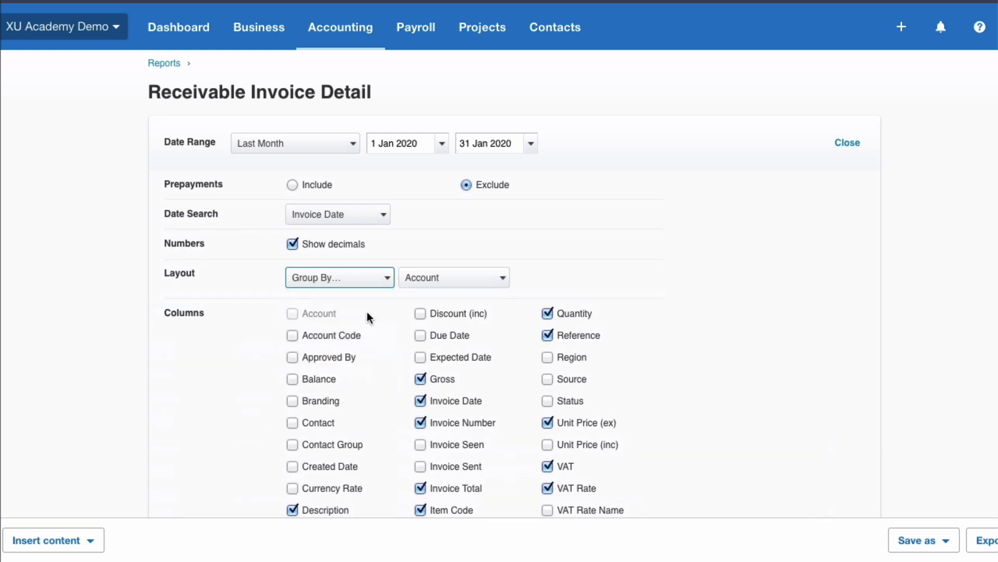
left_click(503, 283)
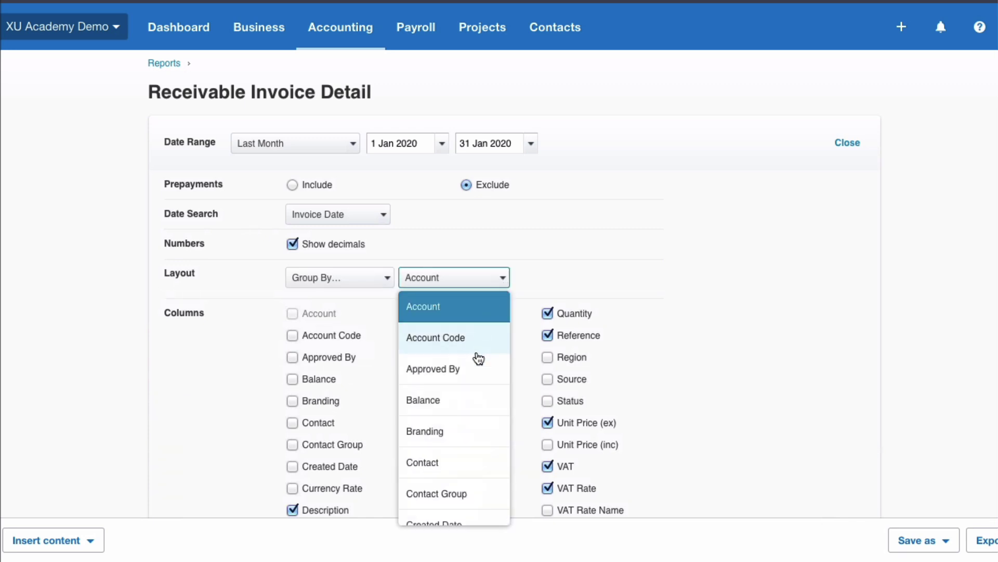
scroll(478, 359, "down", 6)
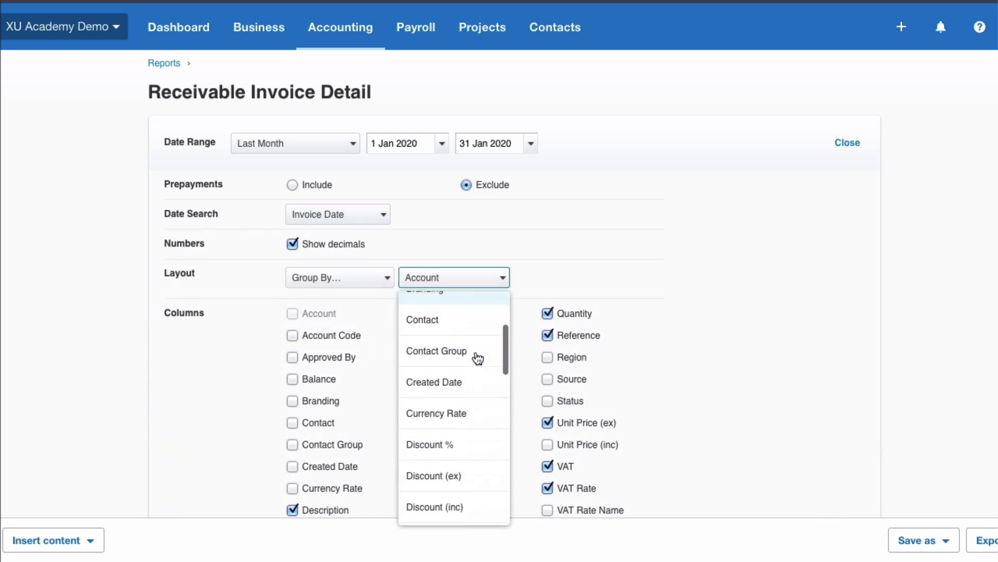
scroll(475, 357, "down", 2)
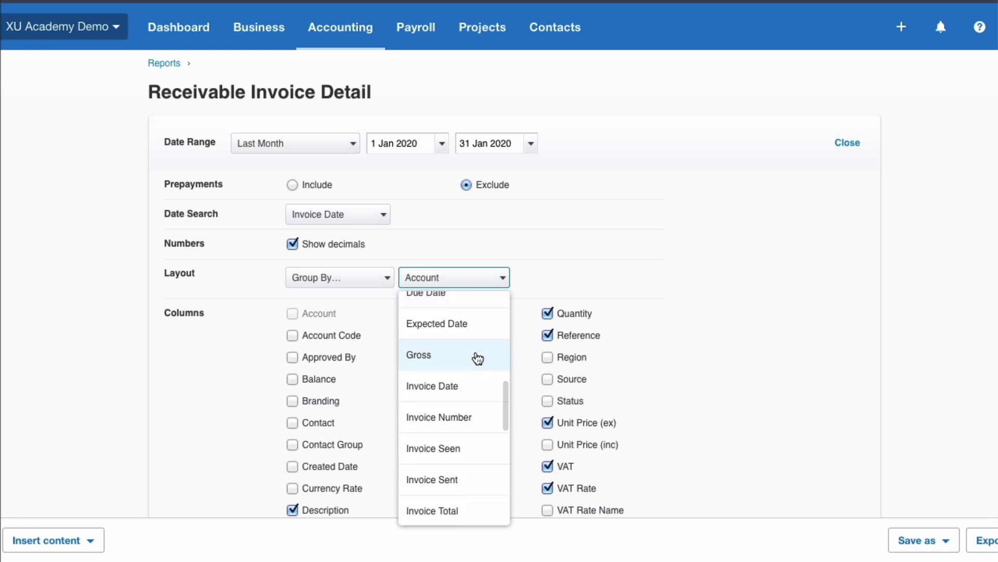
left_click(464, 415)
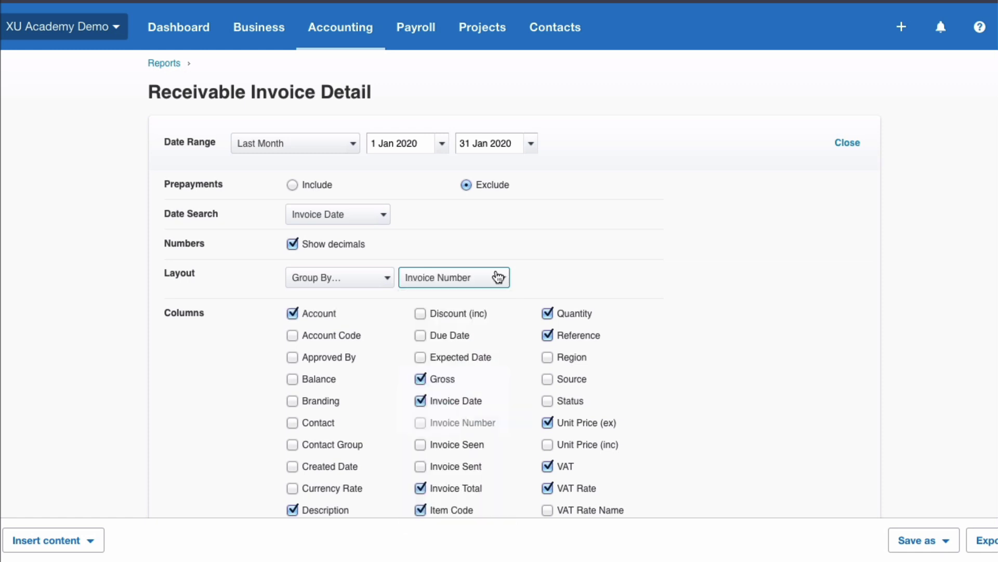
left_click(383, 280)
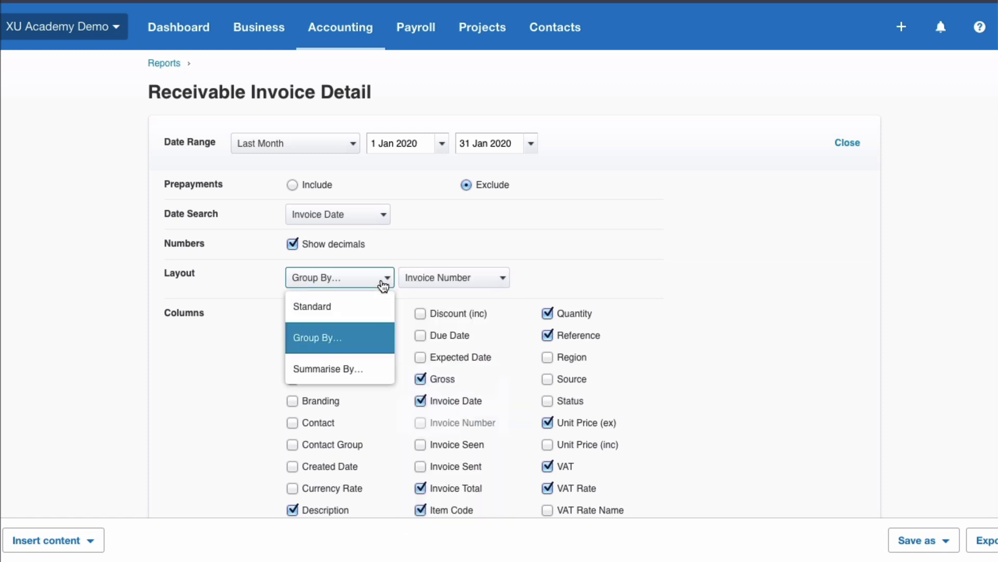
Switch the layout to Summarise By Invoice Number and update the report.
left_click(345, 369)
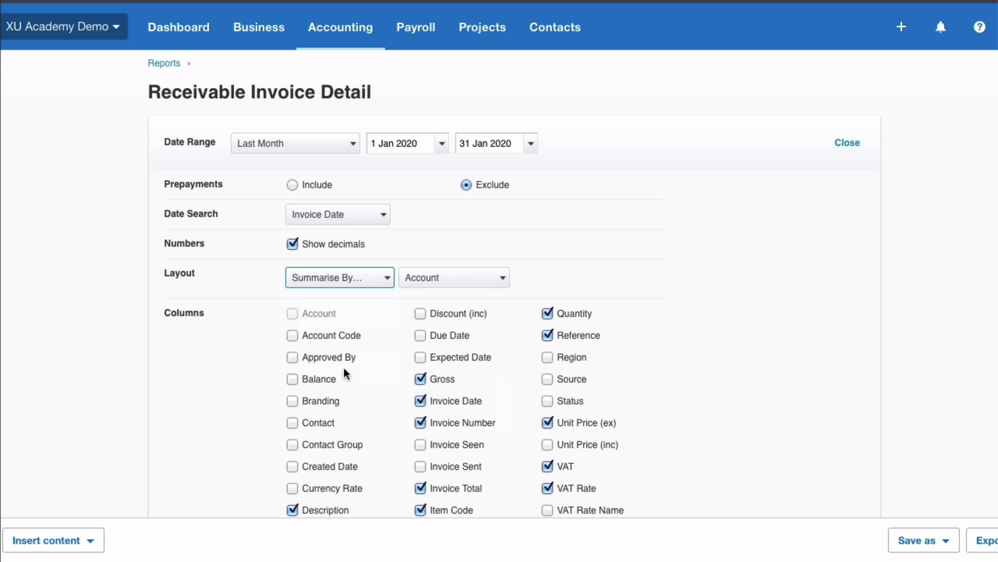
left_click(503, 282)
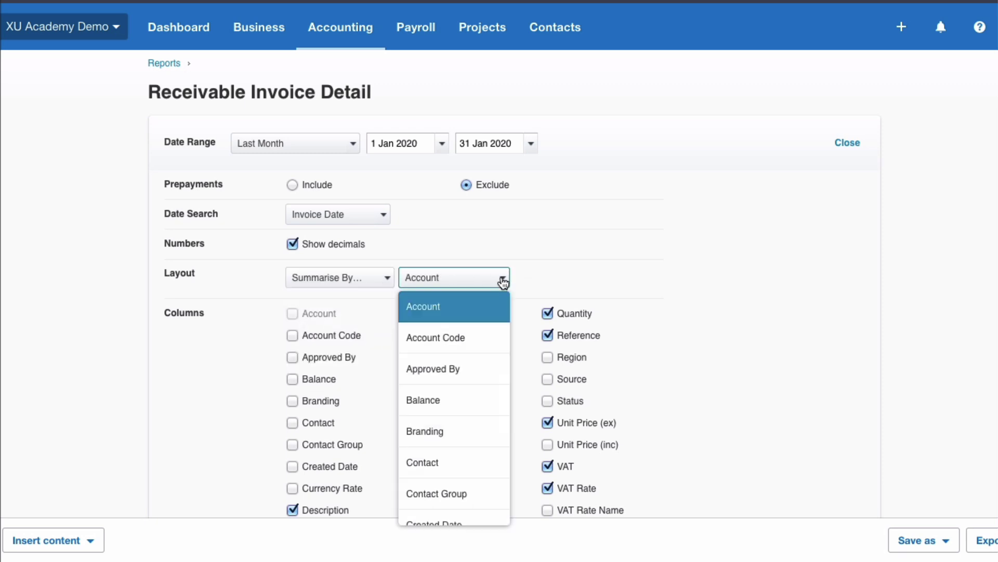
scroll(475, 398, "down", 3)
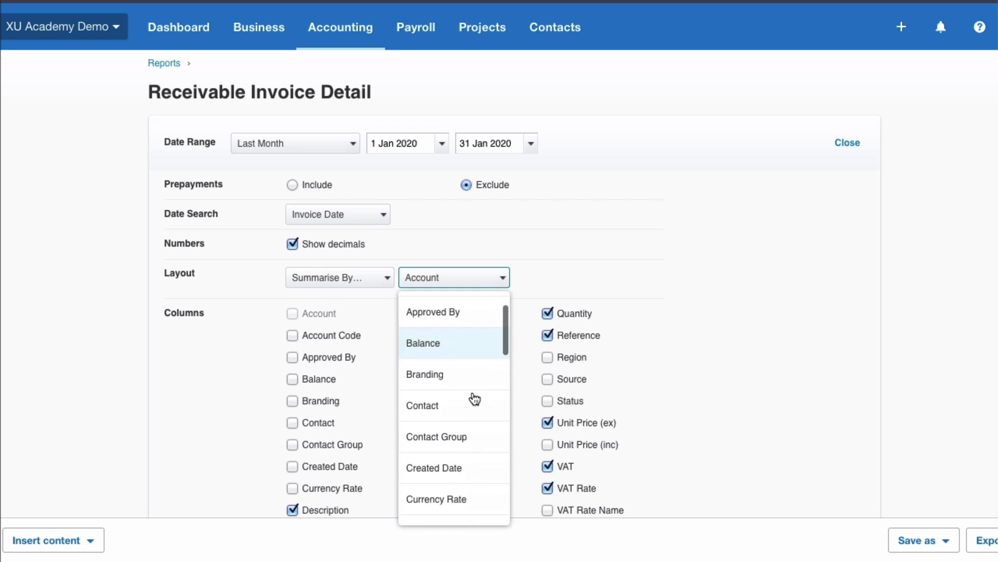
scroll(475, 399, "down", 3)
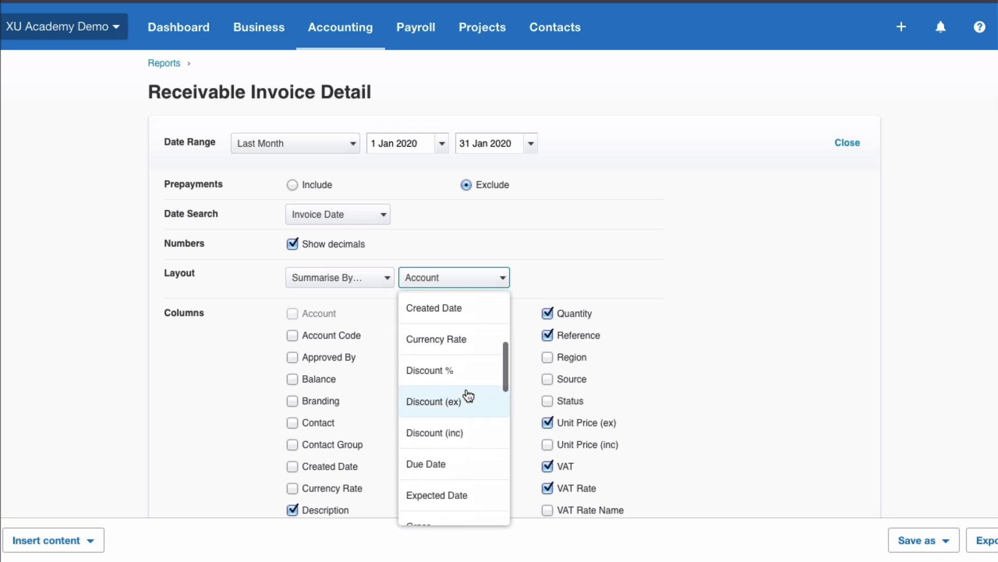
scroll(456, 418, "down", 5)
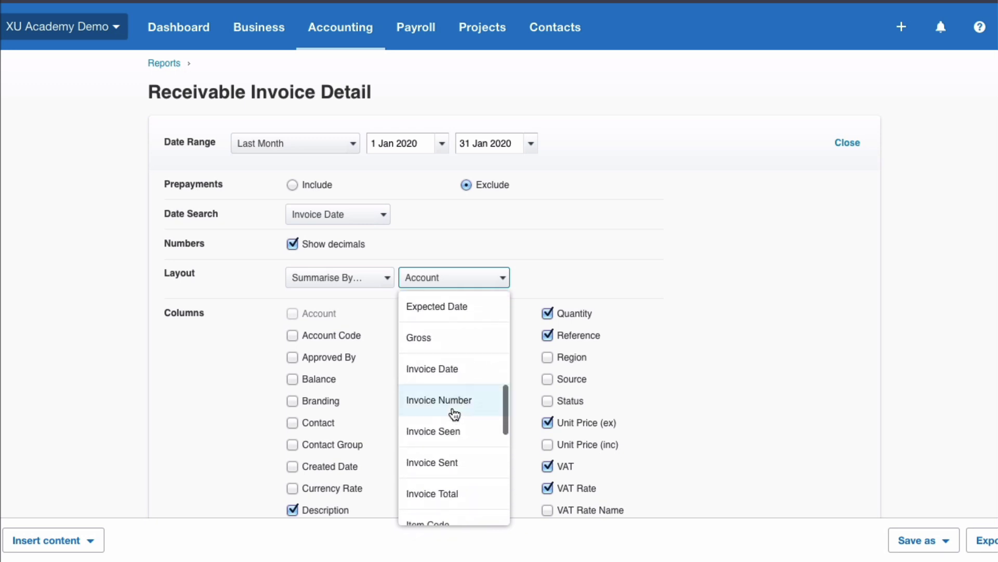
left_click(442, 402)
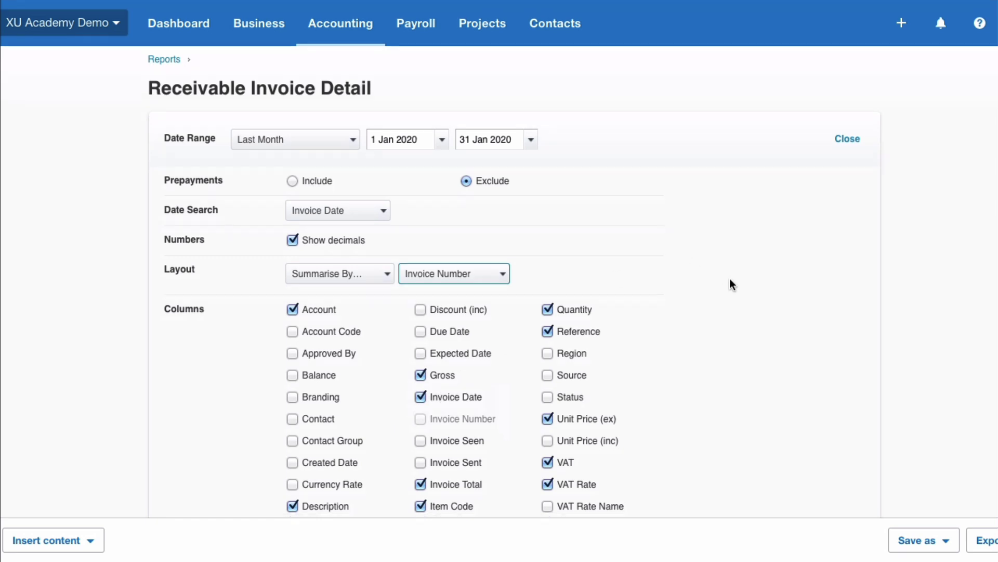
scroll(729, 278, "down", 5)
left_click(822, 388)
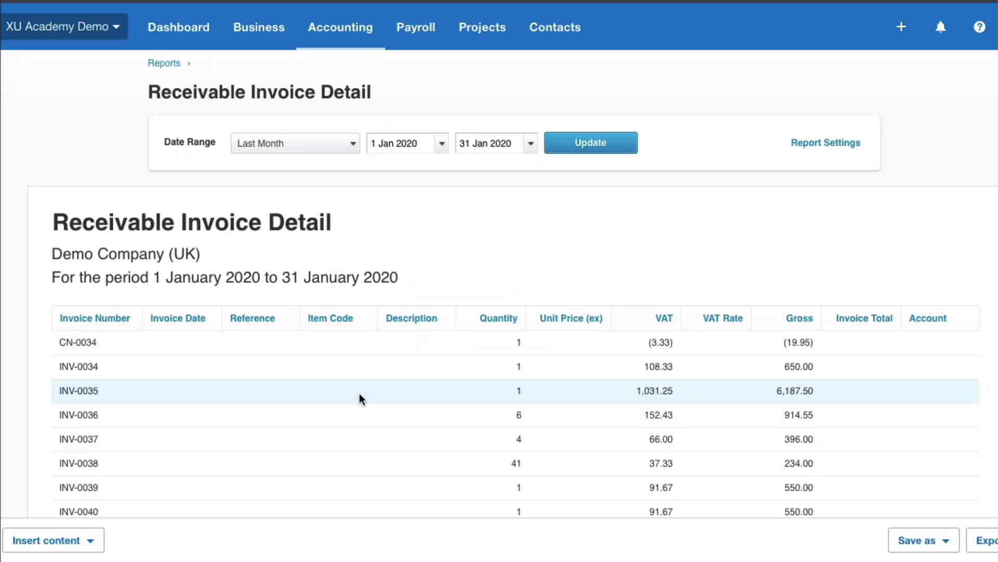
scroll(360, 393, "down", 2)
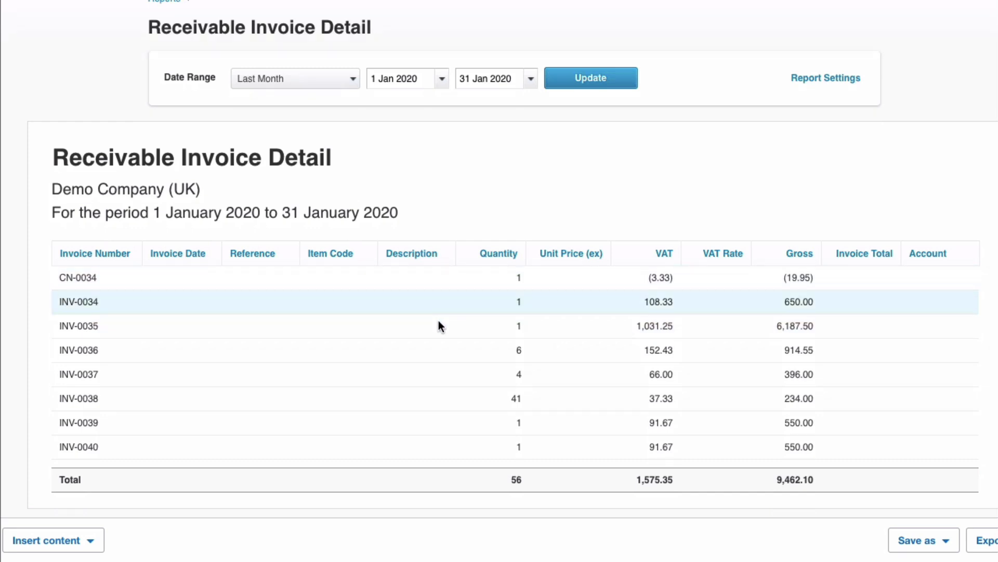
scroll(455, 397, "down", 1)
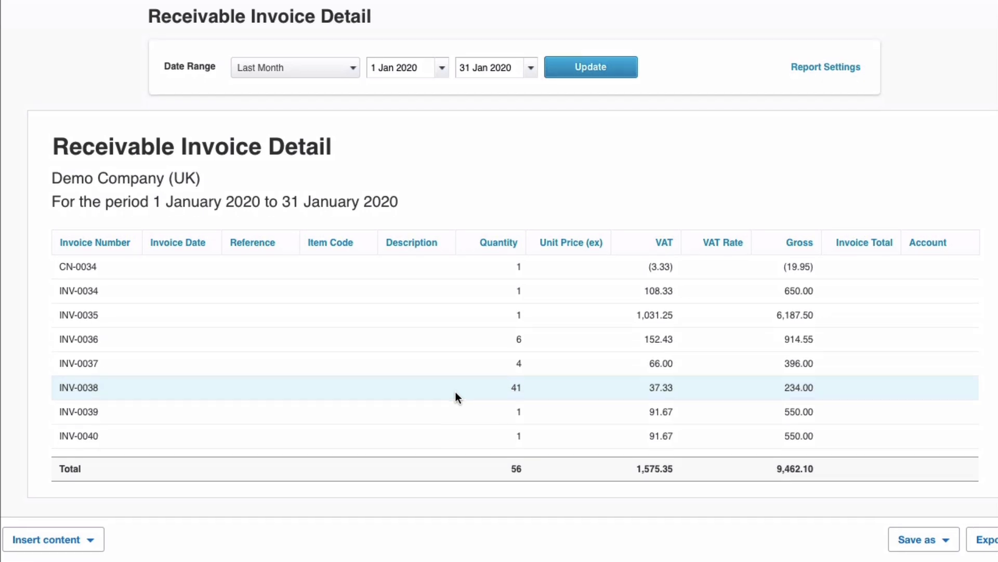
scroll(455, 397, "up", 1)
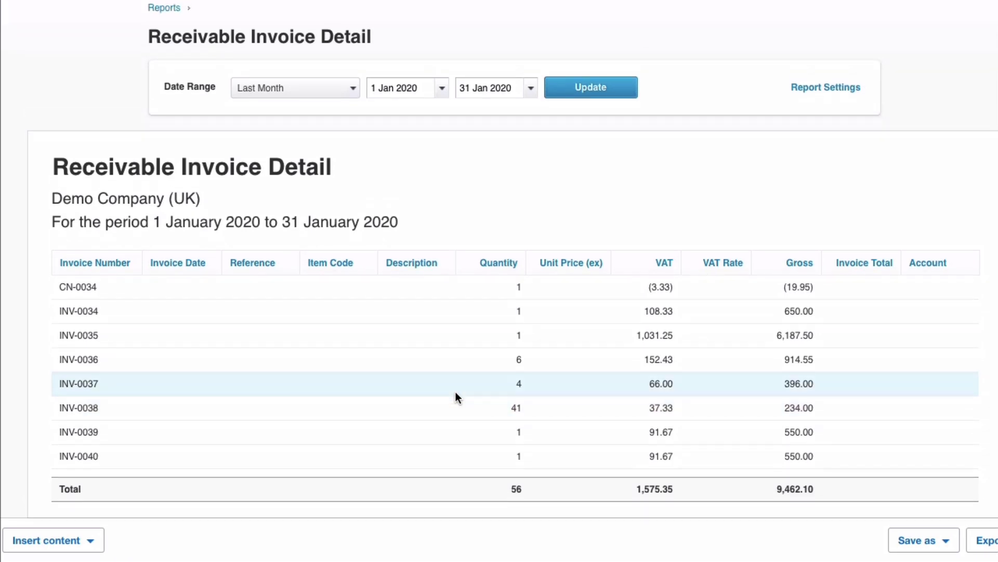
scroll(458, 385, "up", 2)
Change the report layout back to Standard in the settings.
left_click(830, 149)
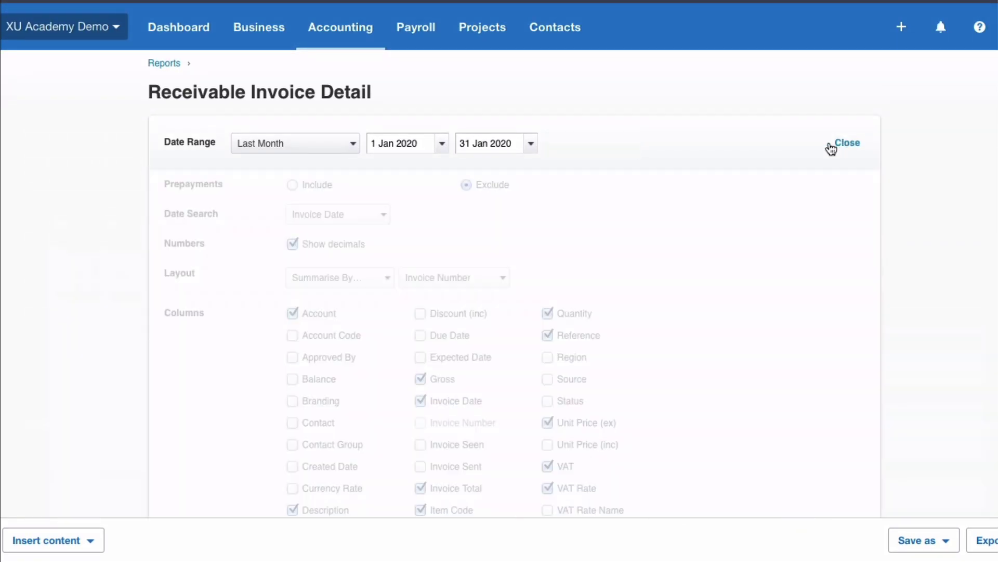
left_click(344, 279)
left_click(316, 307)
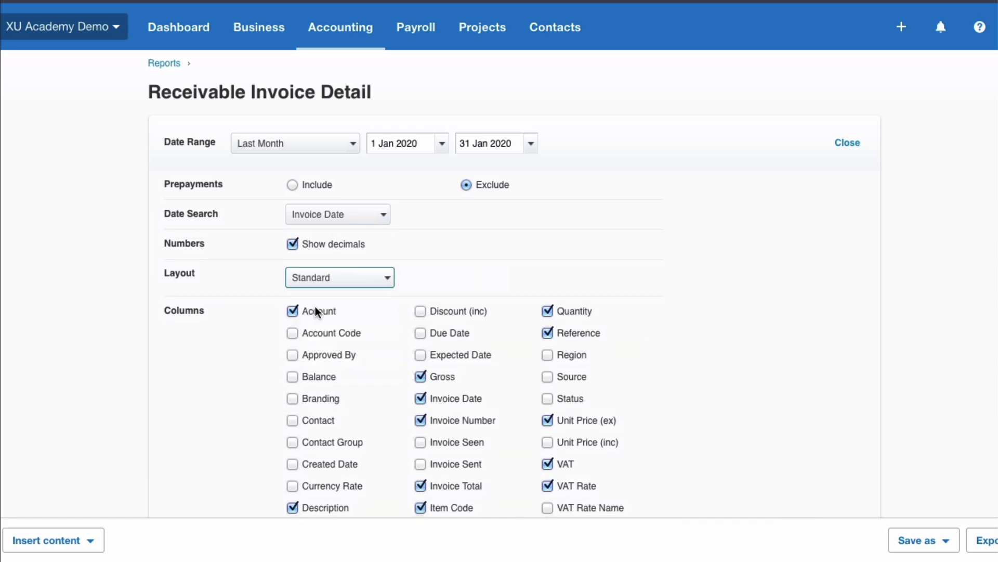
scroll(763, 225, "down", 6)
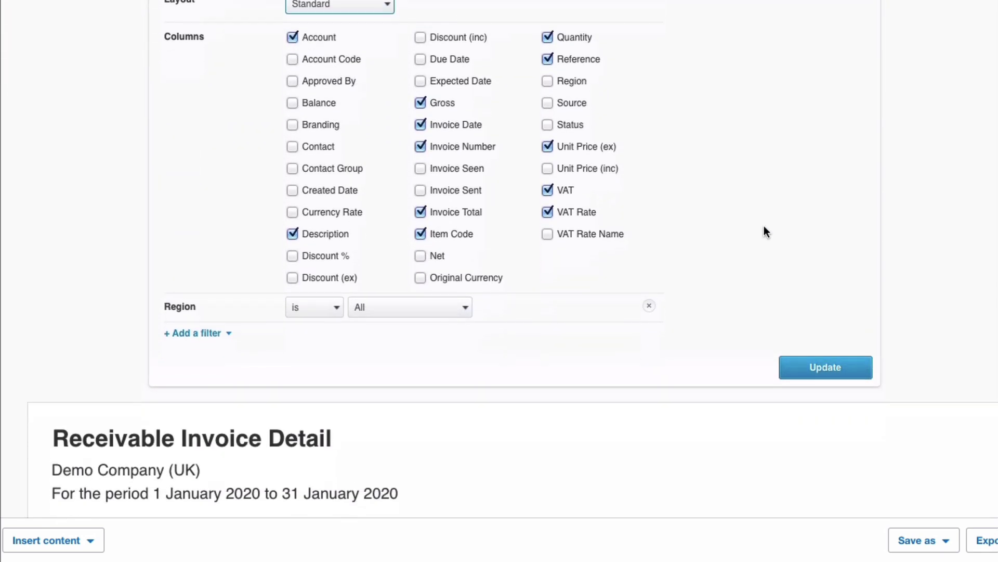